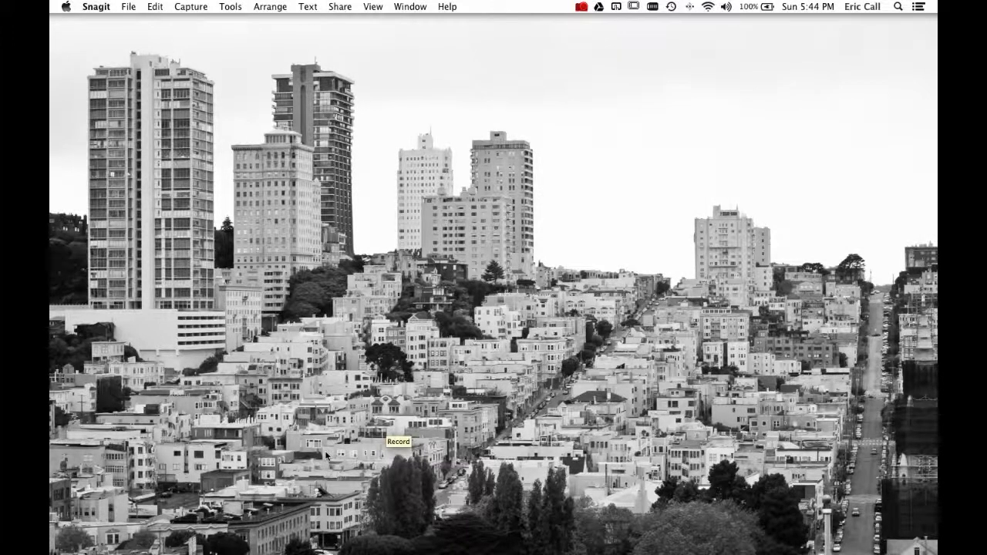
# Open Illustrator and start a new document named "Illustrator Tutorial".
pyautogui.click(486, 531)
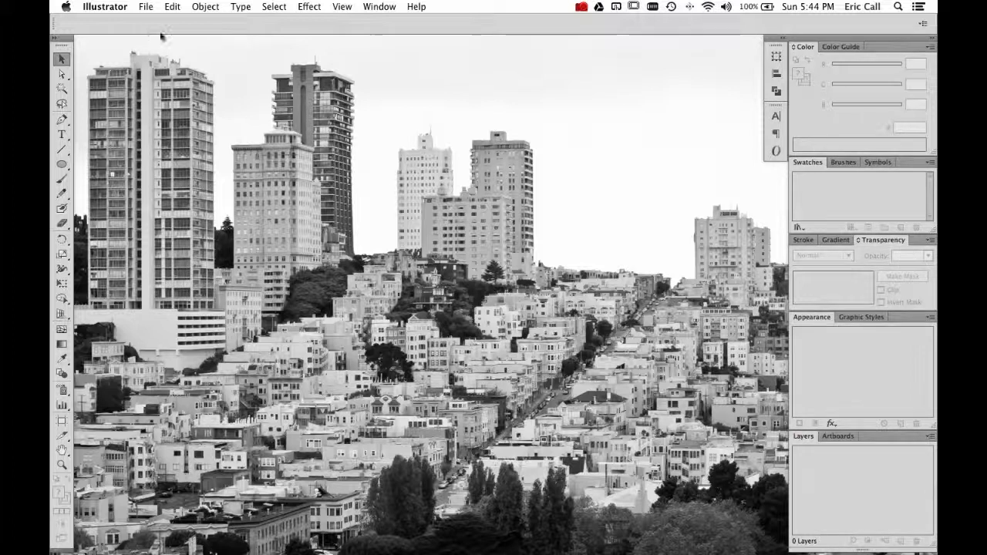
pyautogui.click(147, 7)
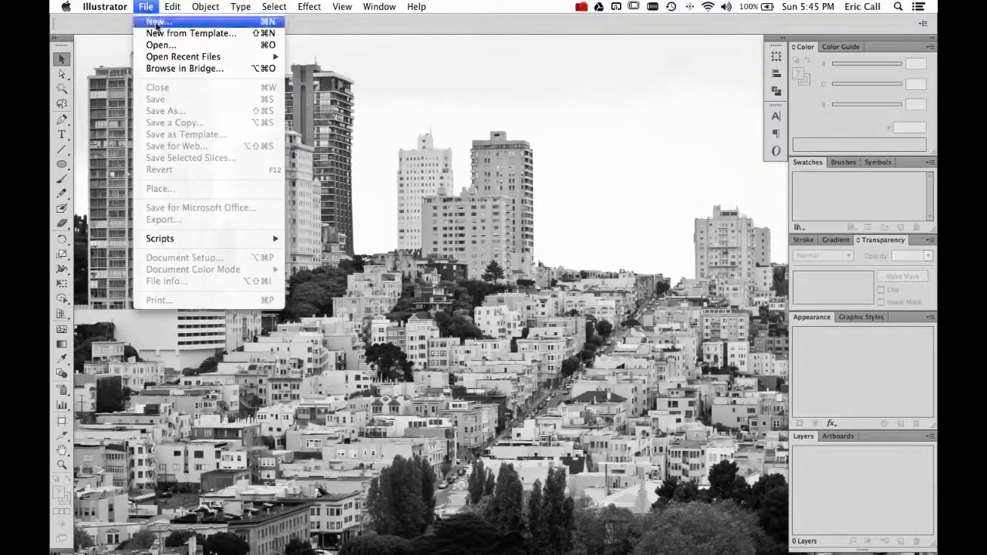
pyautogui.click(158, 21)
pyautogui.moveTo(415, 109); pyautogui.dragTo(465, 136)
pyautogui.write('Illustrator')
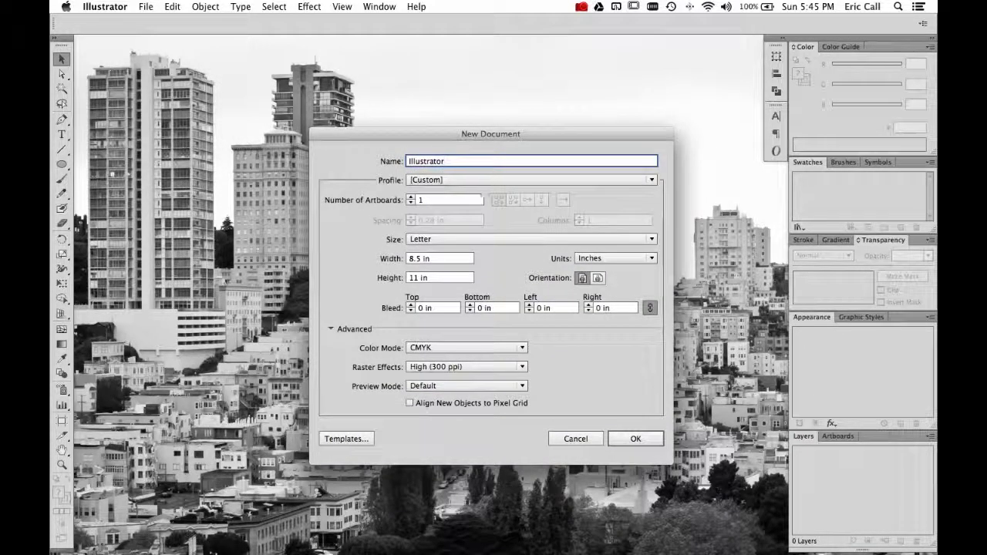
pyautogui.write(' Tutorial')
# Set the new document's profile to Print and its size to Letter.
pyautogui.click(413, 182)
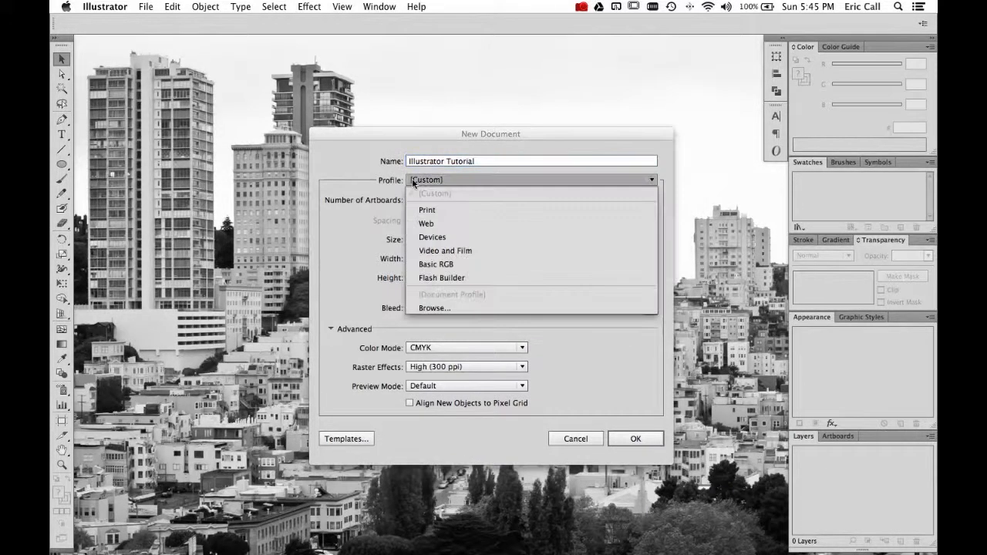
pyautogui.click(436, 215)
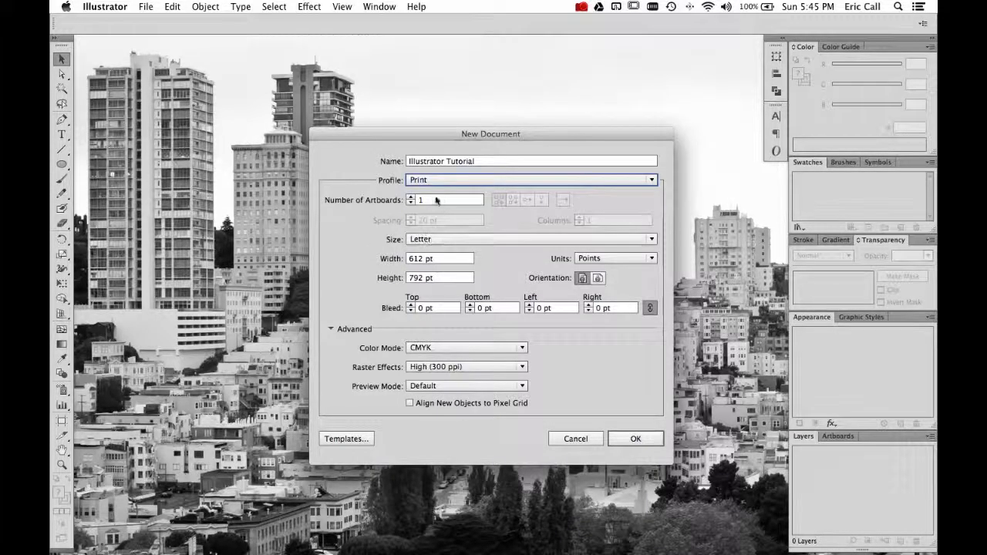
pyautogui.click(442, 240)
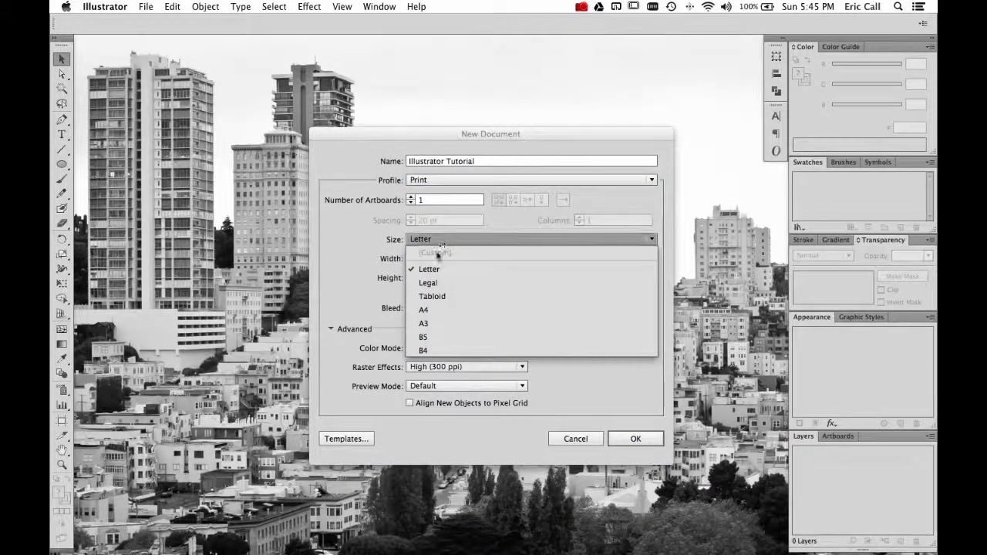
pyautogui.click(429, 269)
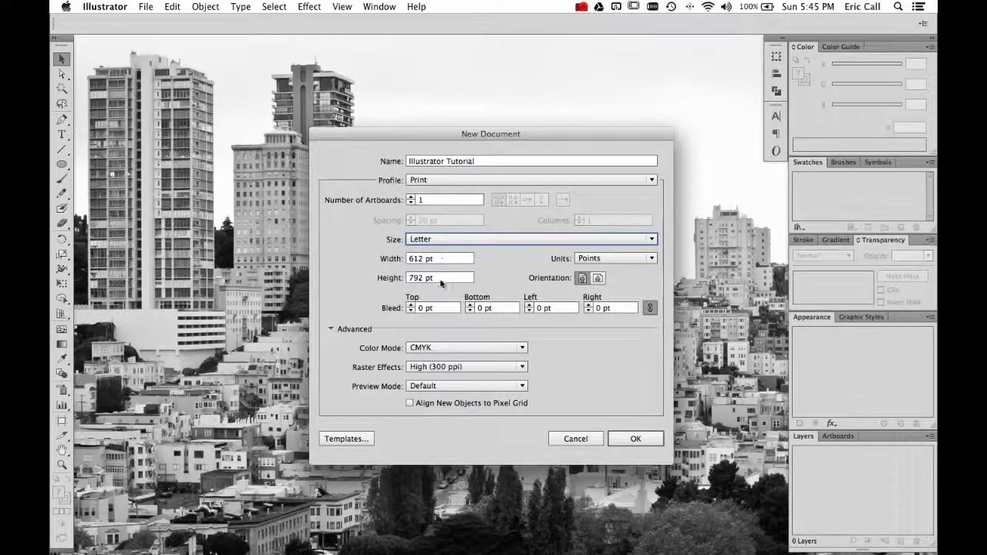
# Change the units to Inches and keep portrait orientation after trying landscape.
pyautogui.click(592, 259)
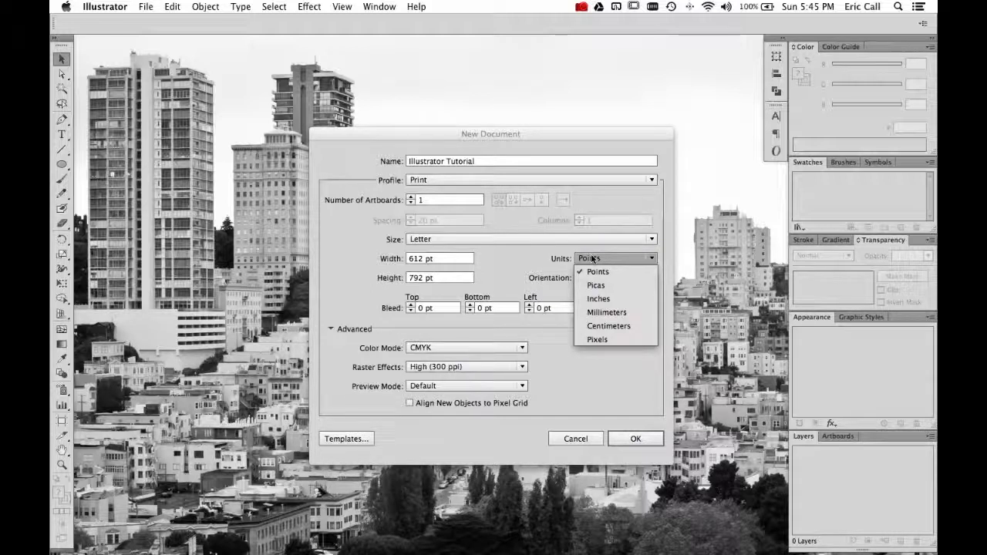
pyautogui.click(611, 300)
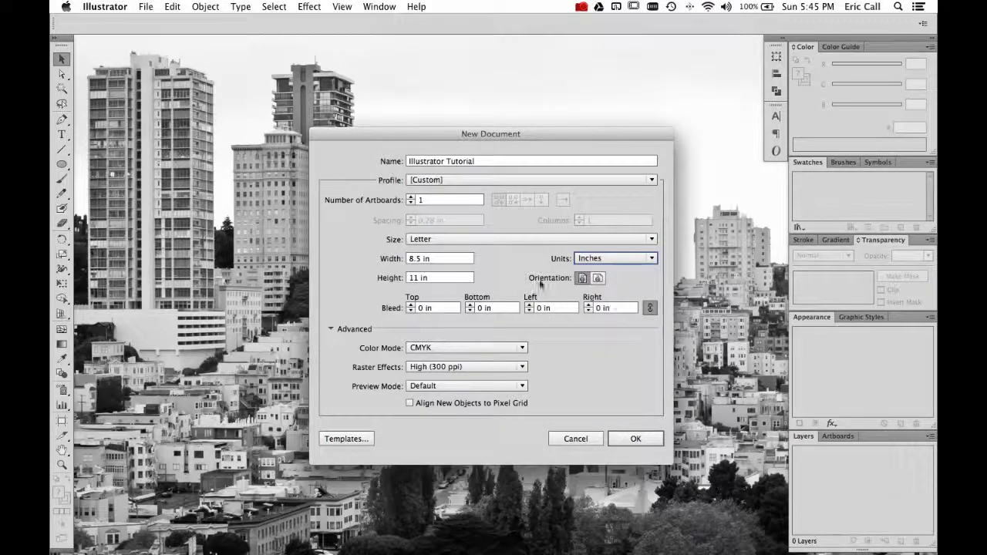
pyautogui.click(597, 279)
pyautogui.click(583, 279)
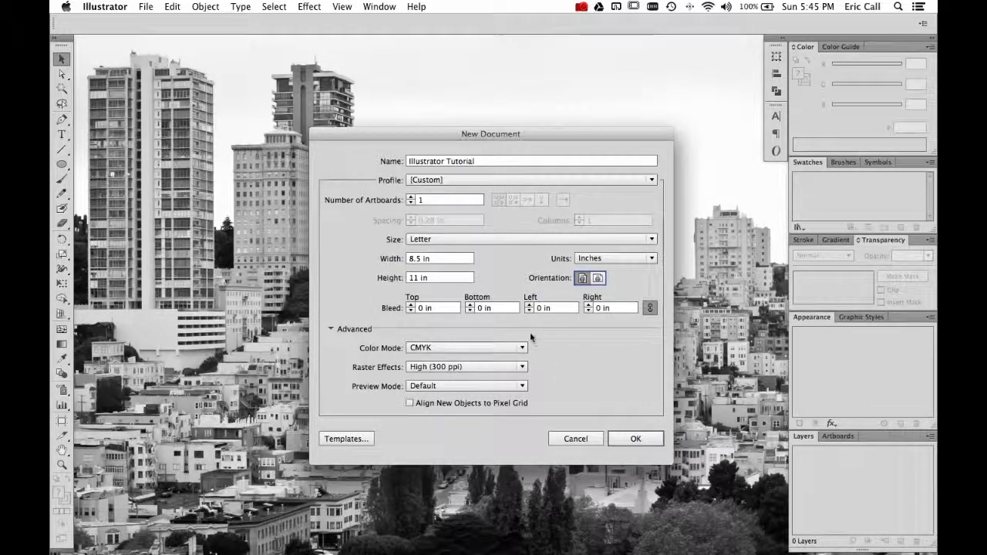
# Keep CMYK color mode and High (300 ppi) raster effects, then create the document.
pyautogui.click(523, 348)
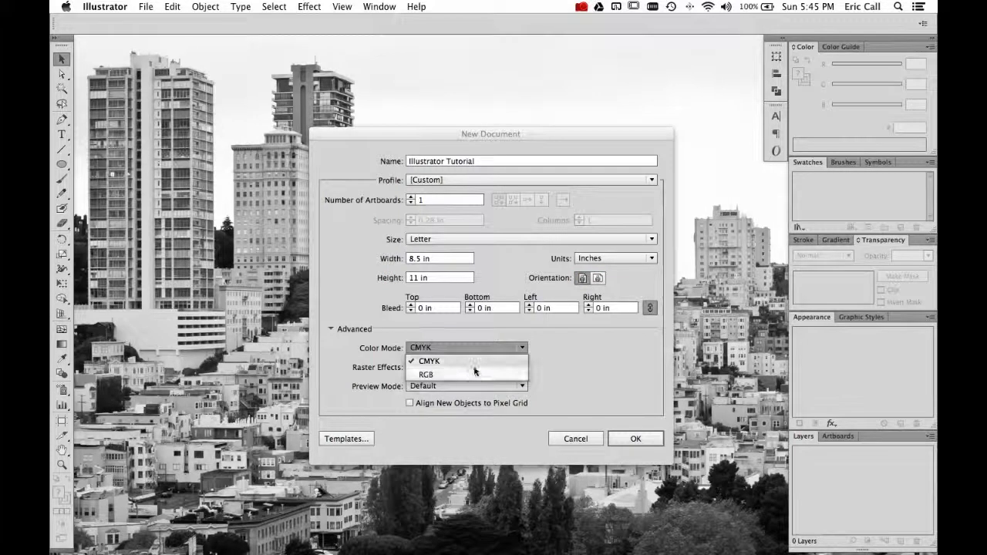
pyautogui.click(477, 362)
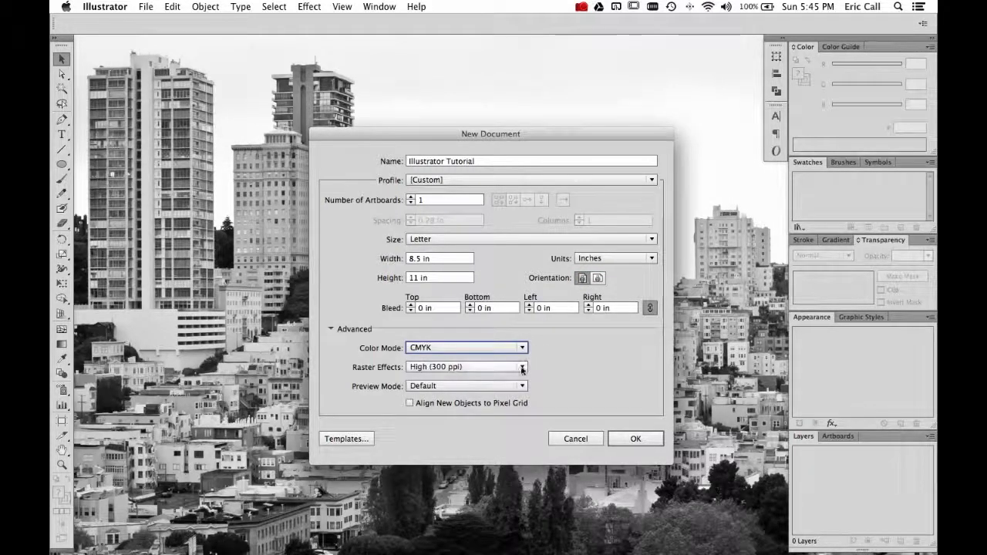
pyautogui.click(520, 369)
pyautogui.click(529, 367)
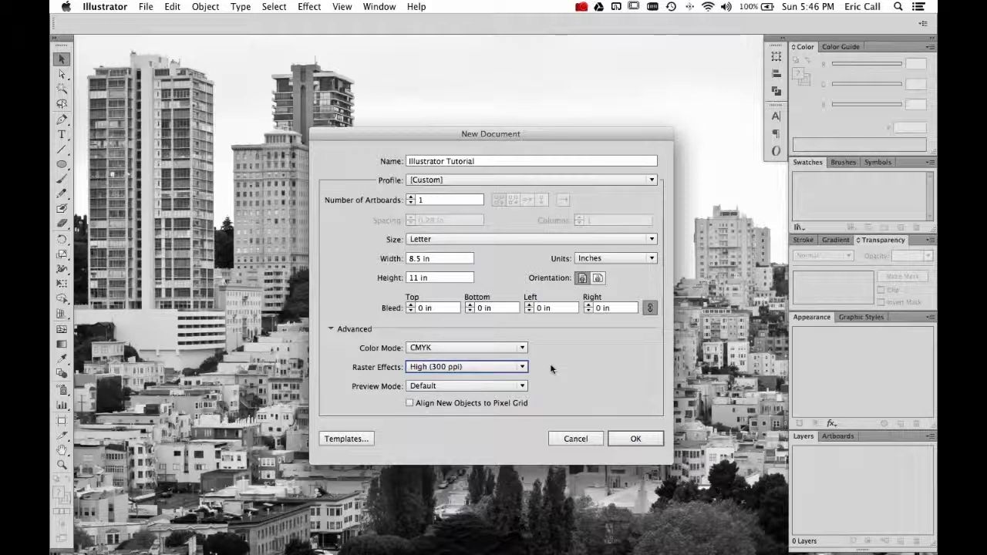
pyautogui.click(521, 368)
pyautogui.click(570, 367)
pyautogui.click(633, 439)
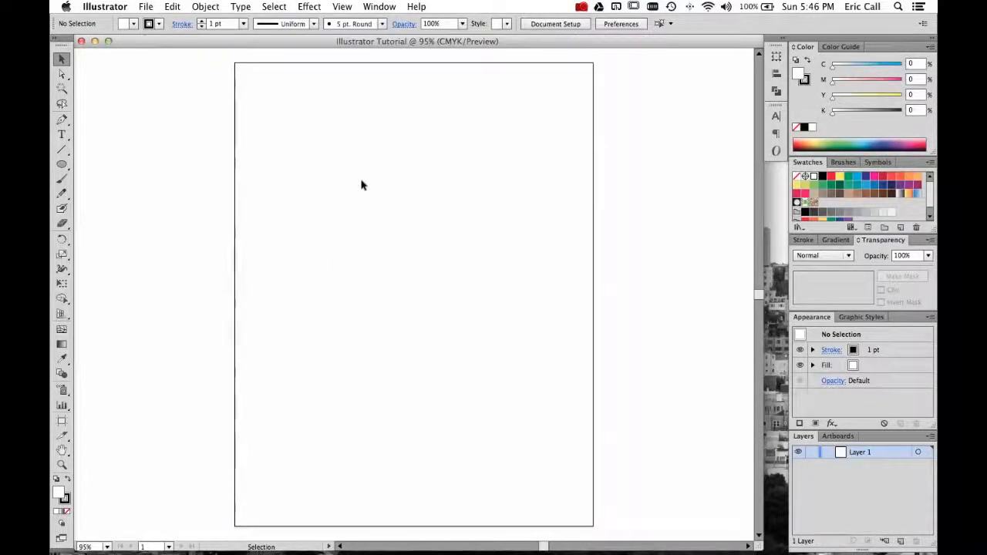
# Draw six freehand straight lines at various angles across the artboard with the Line Segment tool.
pyautogui.moveTo(763, 228); pyautogui.dragTo(790, 229)
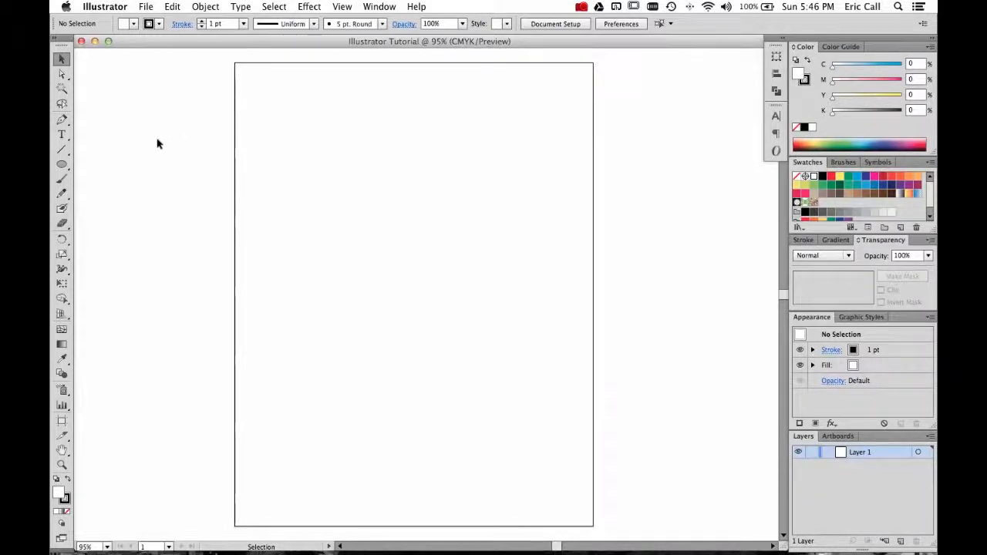
pyautogui.click(63, 150)
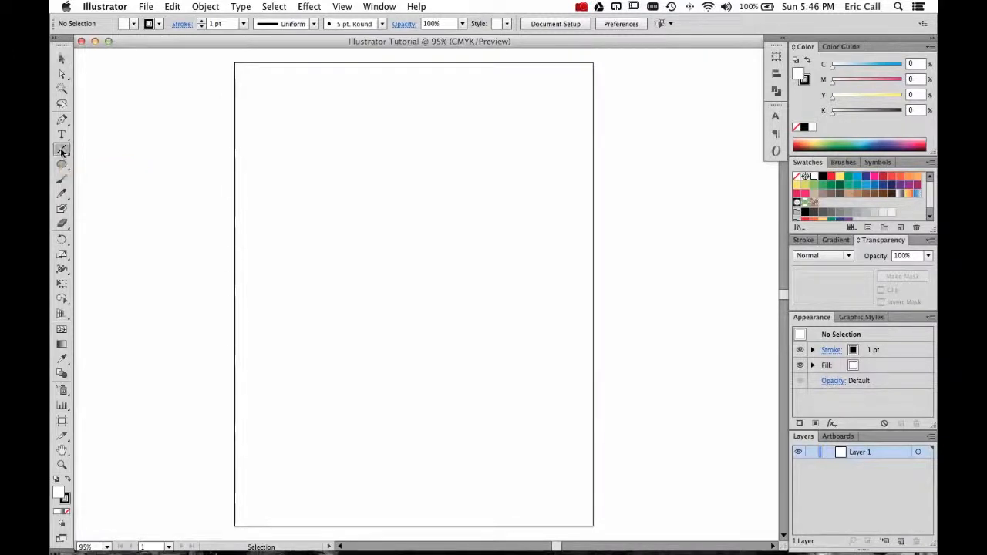
pyautogui.moveTo(352, 160); pyautogui.dragTo(536, 357)
pyautogui.moveTo(467, 388); pyautogui.dragTo(390, 276)
pyautogui.moveTo(313, 311); pyautogui.dragTo(320, 348)
pyautogui.moveTo(282, 414); pyautogui.dragTo(405, 418)
pyautogui.moveTo(428, 465); pyautogui.dragTo(533, 411)
pyautogui.moveTo(488, 159); pyautogui.dragTo(363, 92)
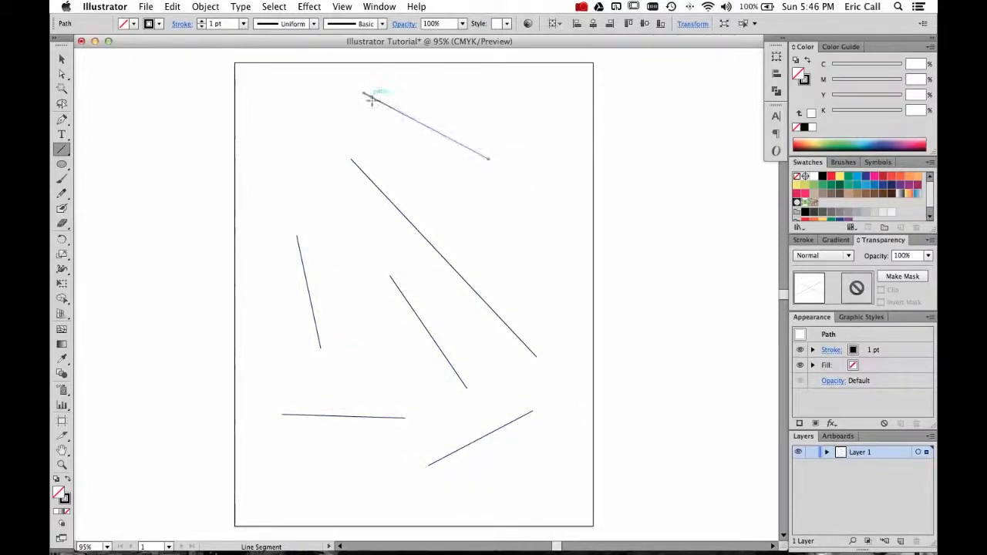
# Create a precise line 8 in long at a 337° angle through the Line Segment options.
pyautogui.click(336, 204)
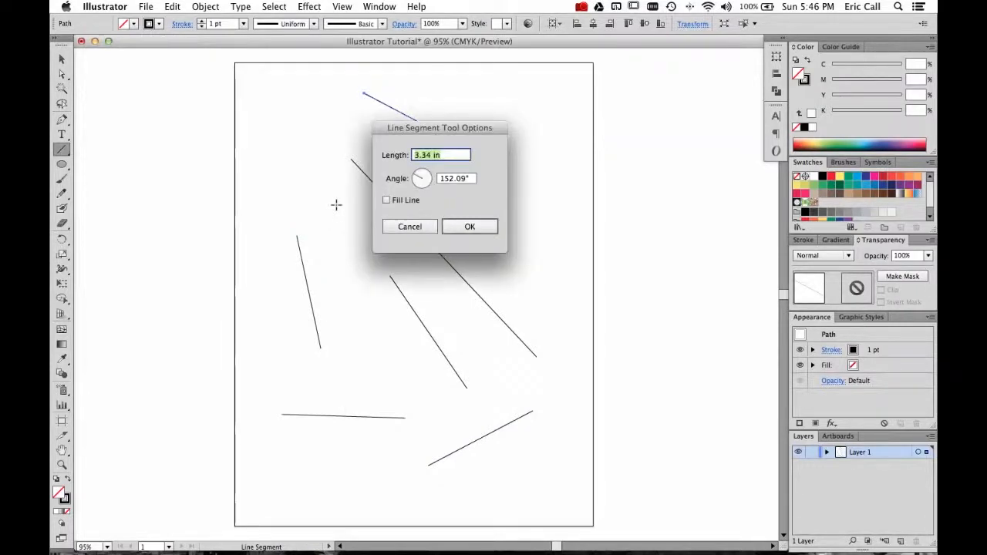
pyautogui.moveTo(420, 178)
pyautogui.mouseDown()
pyautogui.moveTo(438, 178)
pyautogui.moveTo(426, 197)
pyautogui.moveTo(435, 182)
pyautogui.mouseUp()
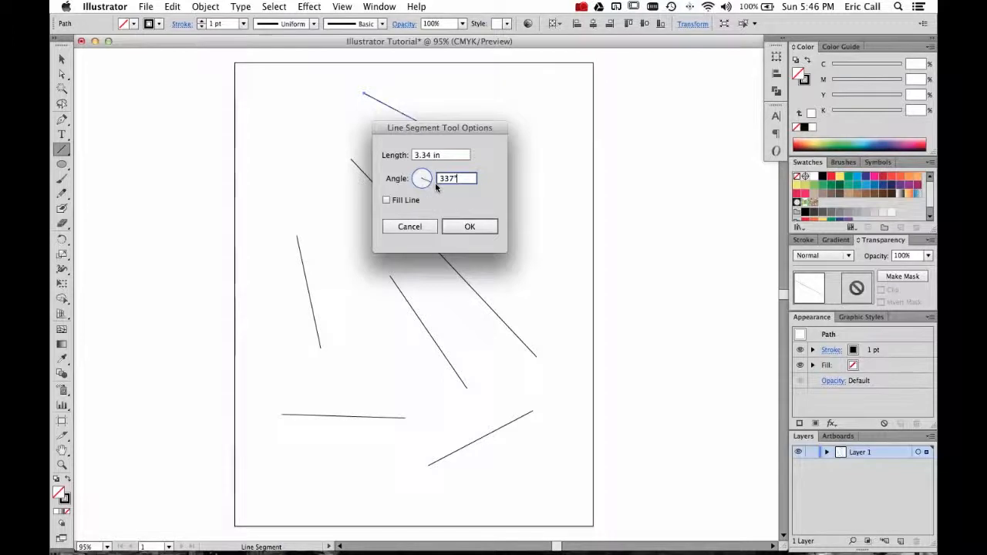
pyautogui.press('Tab')
pyautogui.write('8')
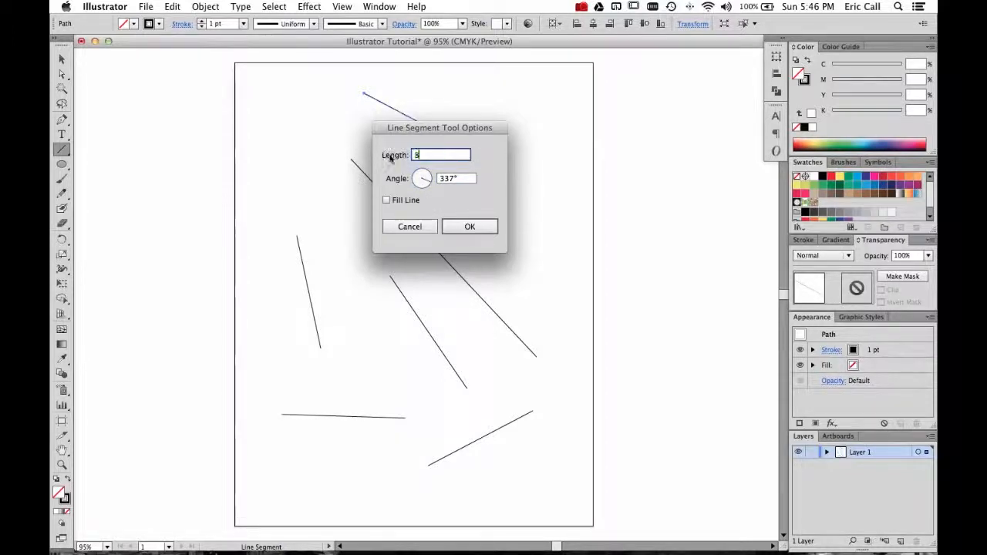
pyautogui.click(466, 226)
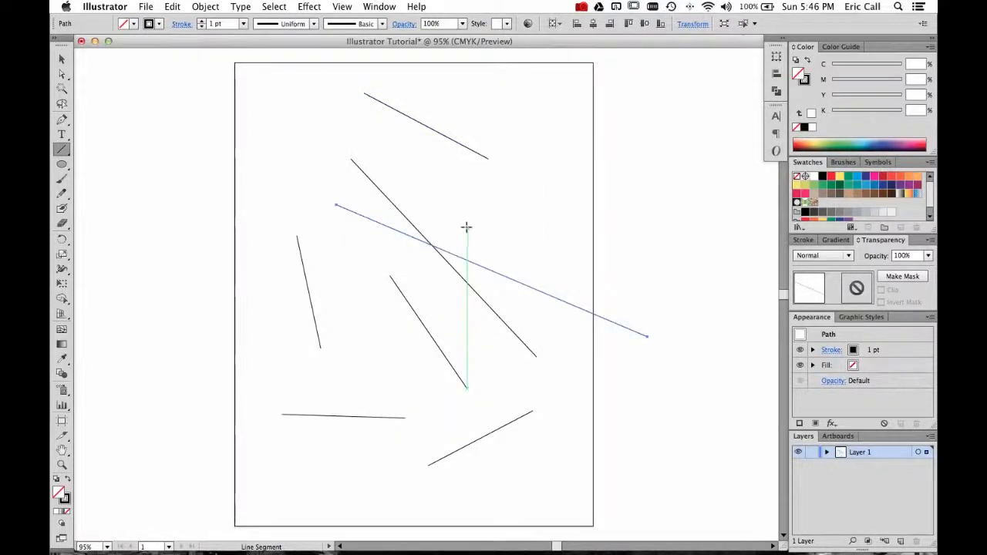
# Switch to the Selection tool and move the 8 in line up toward the page's top.
pyautogui.press('v')
pyautogui.click(479, 235)
pyautogui.moveTo(481, 266); pyautogui.dragTo(426, 162)
pyautogui.click(527, 273)
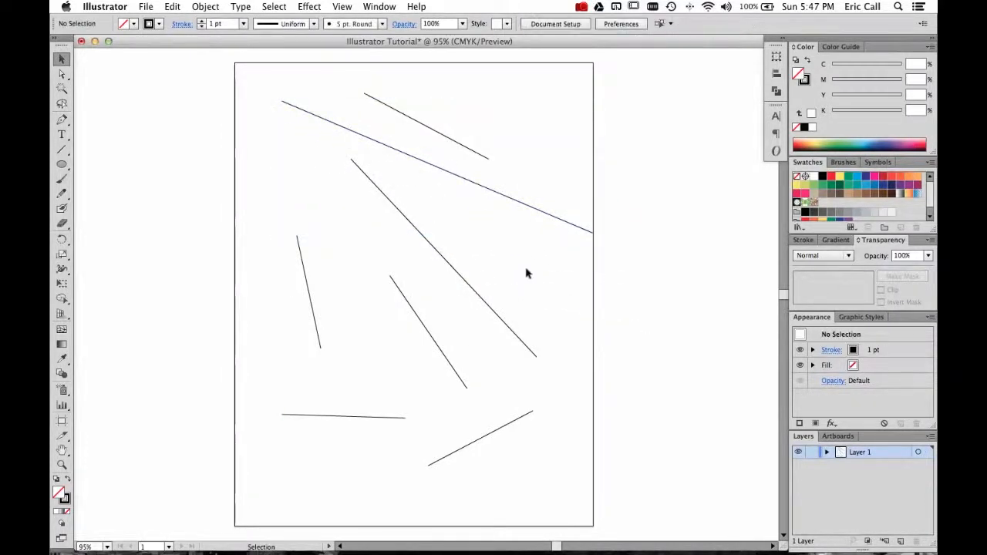
# Nudge the long line slightly left, deselect it, and pick the Selection tool again.
pyautogui.moveTo(513, 208); pyautogui.dragTo(490, 208)
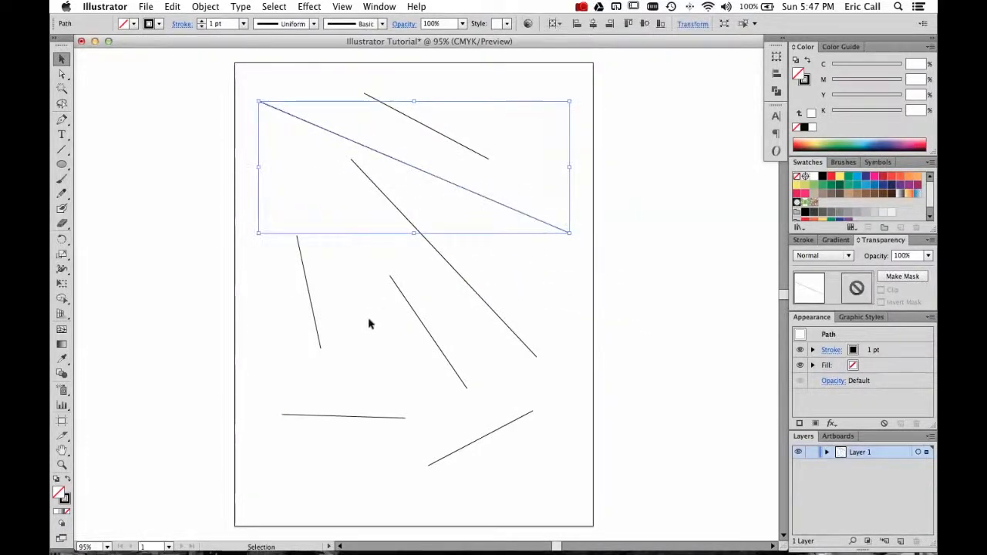
pyautogui.click(169, 228)
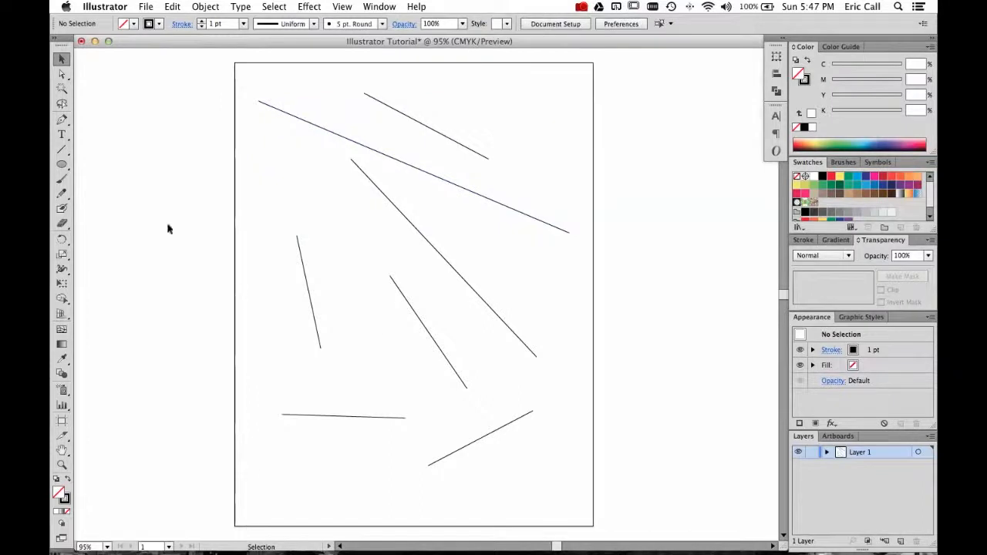
pyautogui.click(62, 75)
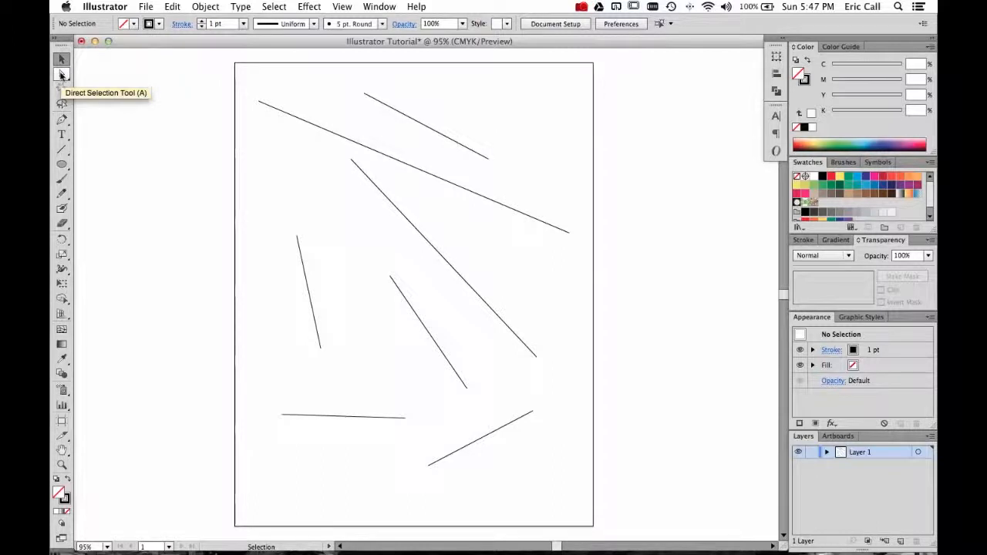
pyautogui.click(62, 59)
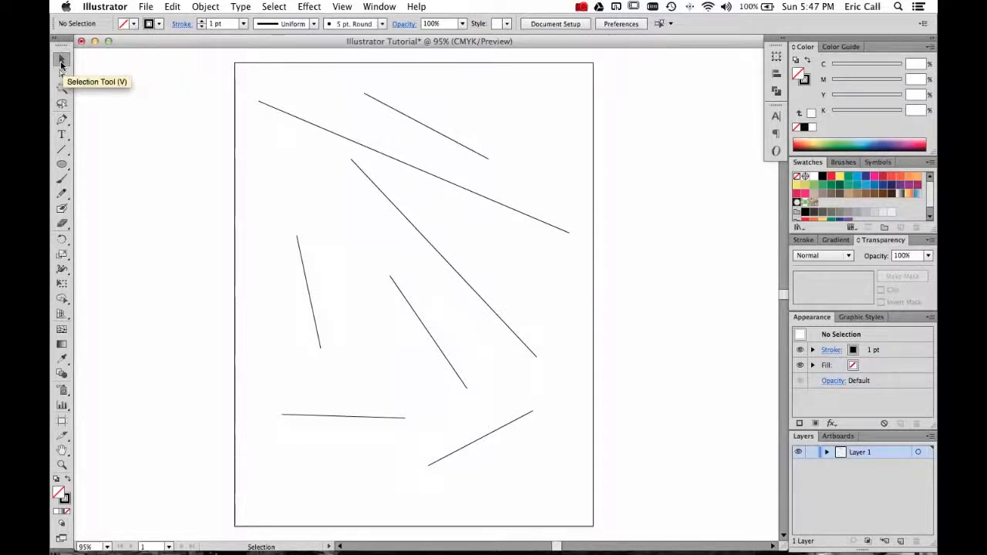
# Move the long line down and rotate it by its bounding-box corners into a steeper angle.
pyautogui.click(337, 137)
pyautogui.moveTo(337, 137); pyautogui.dragTo(480, 210)
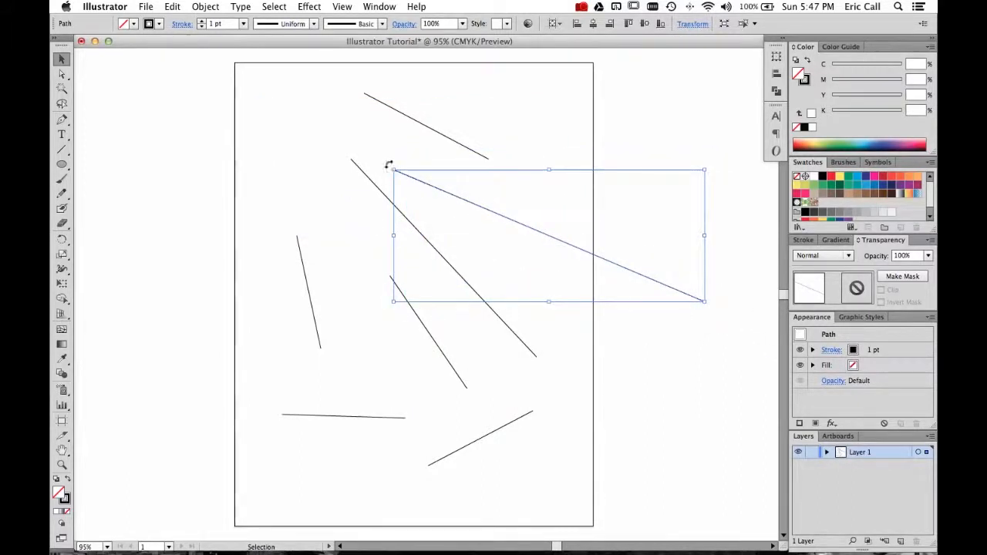
pyautogui.moveTo(388, 161); pyautogui.dragTo(628, 335)
pyautogui.moveTo(539, 223); pyautogui.dragTo(504, 243)
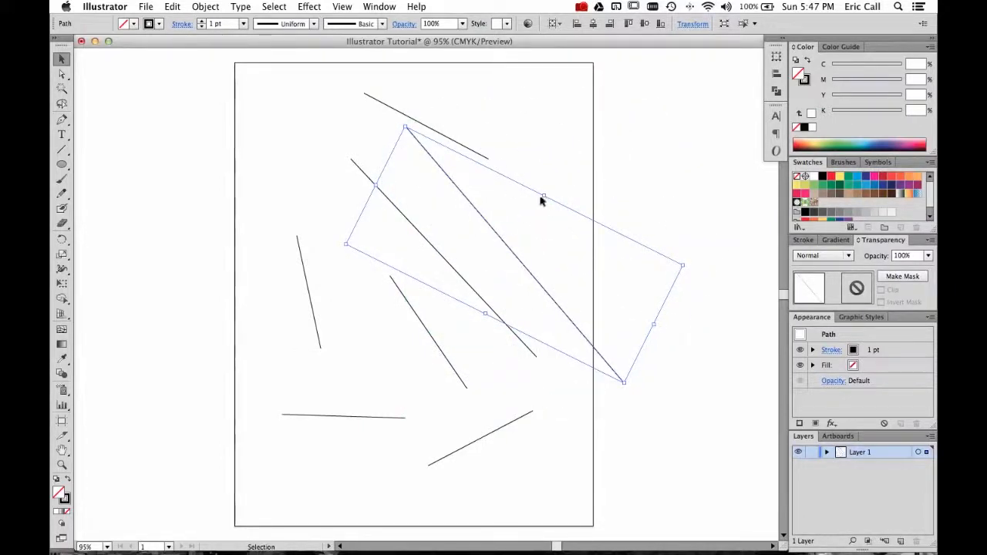
pyautogui.moveTo(544, 197); pyautogui.dragTo(578, 129)
pyautogui.moveTo(666, 293); pyautogui.dragTo(634, 270)
pyautogui.moveTo(497, 192); pyautogui.dragTo(538, 265)
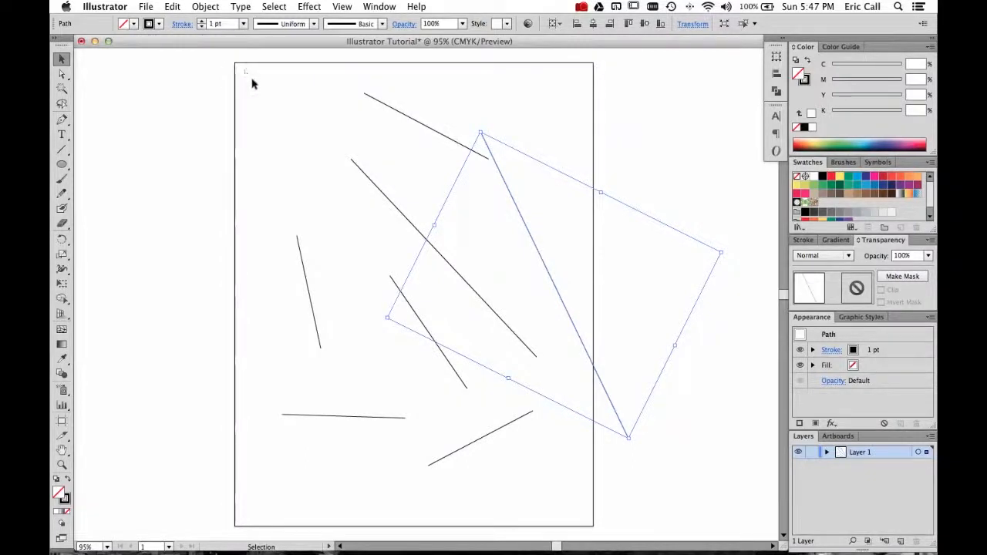
# Select all lines on the artboard and delete them.
pyautogui.moveTo(245, 69); pyautogui.dragTo(699, 510)
pyautogui.press('Delete')
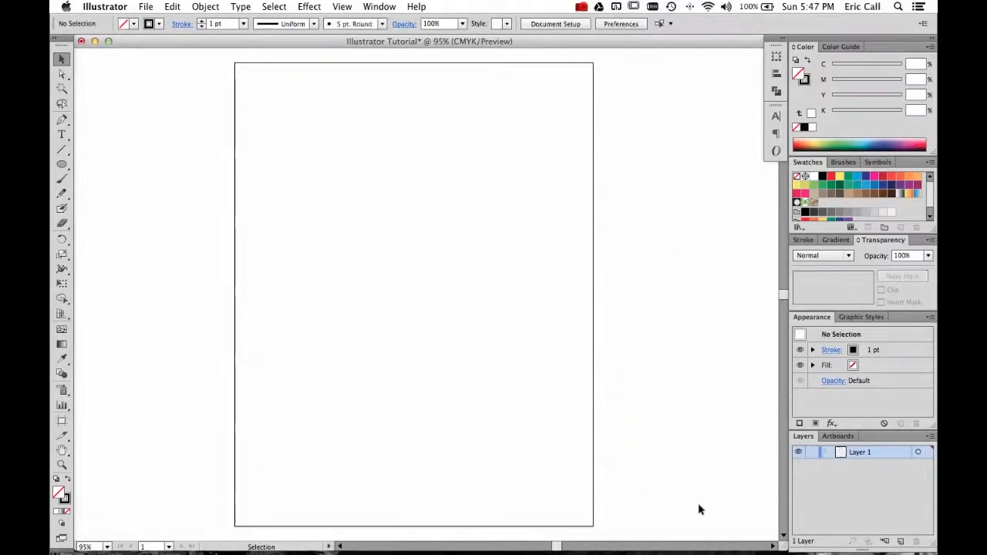
# Draw a vertical line near the page's top center and a diagonal line below it.
pyautogui.click(64, 153)
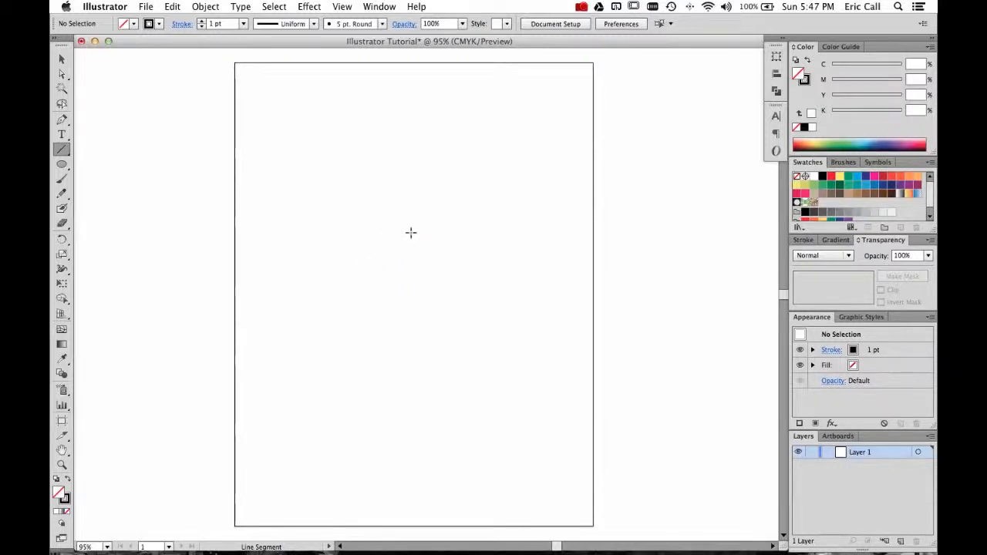
pyautogui.moveTo(415, 218); pyautogui.dragTo(417, 135)
pyautogui.moveTo(397, 352); pyautogui.dragTo(555, 242)
# Rotate the diagonal line to horizontal, move it up and right, and deselect it.
pyautogui.press('v')
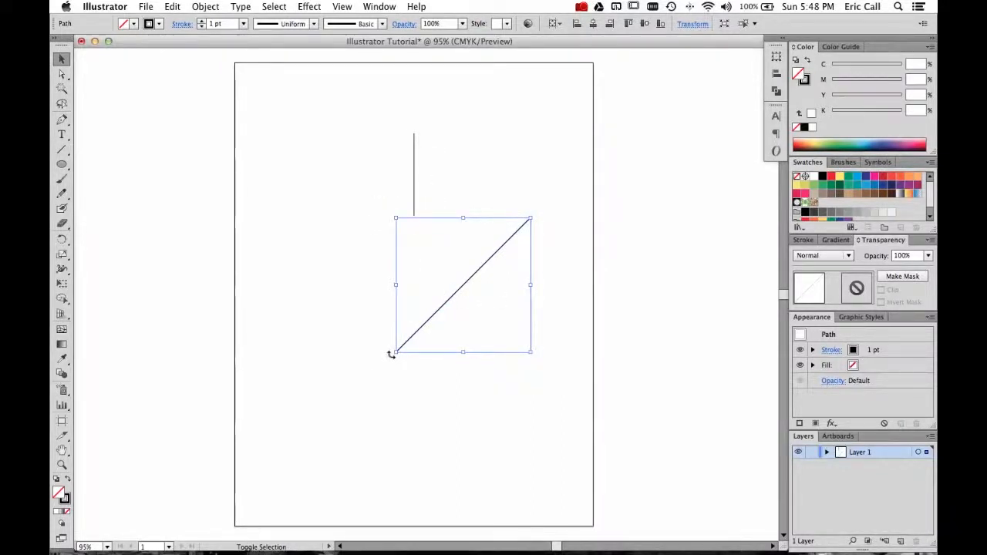
pyautogui.moveTo(391, 354); pyautogui.dragTo(446, 200)
pyautogui.moveTo(321, 263); pyautogui.dragTo(474, 285)
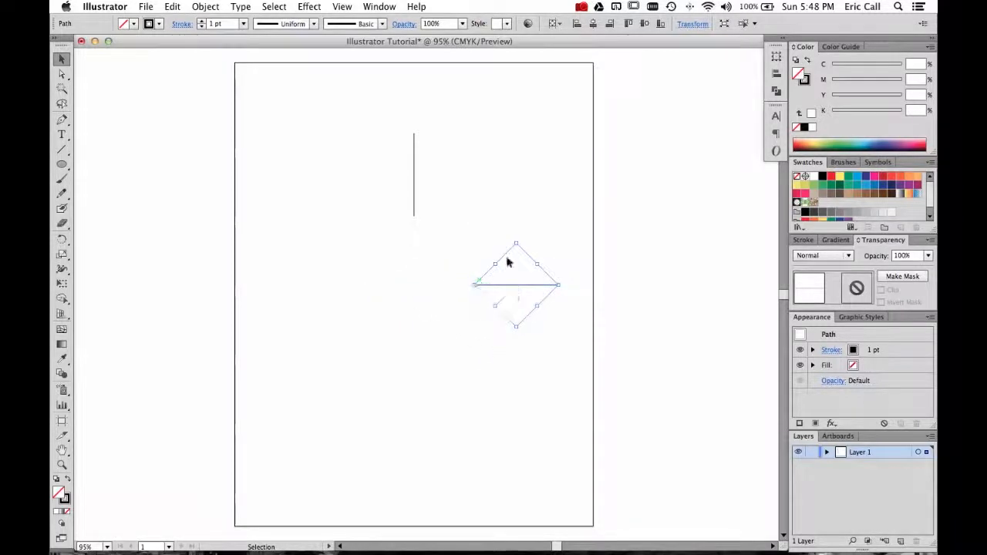
pyautogui.moveTo(518, 243); pyautogui.dragTo(523, 200)
pyautogui.click(473, 246)
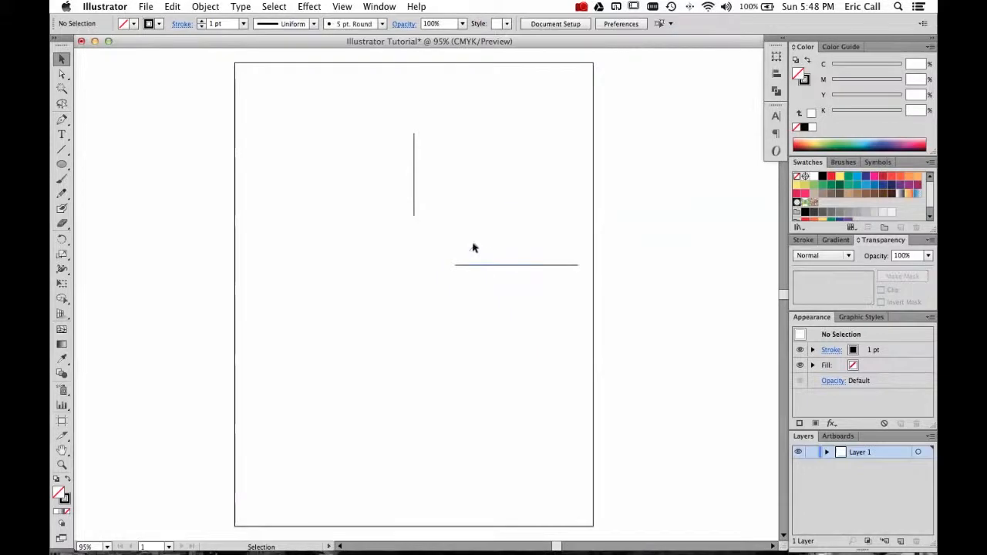
# Delete the horizontal line and then the vertical line from the page.
pyautogui.click(486, 269)
pyautogui.press('Delete')
pyautogui.hscroll(1, 485, 269)
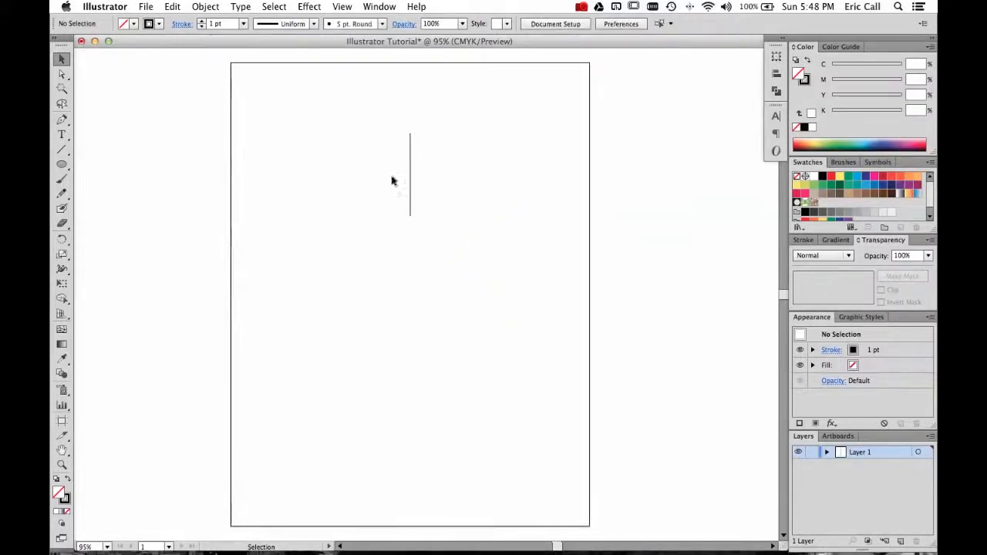
pyautogui.click(410, 180)
pyautogui.press('Delete')
# Draw a horizontal line across the page's upper half with the Line Segment tool and delete it.
pyautogui.click(61, 149)
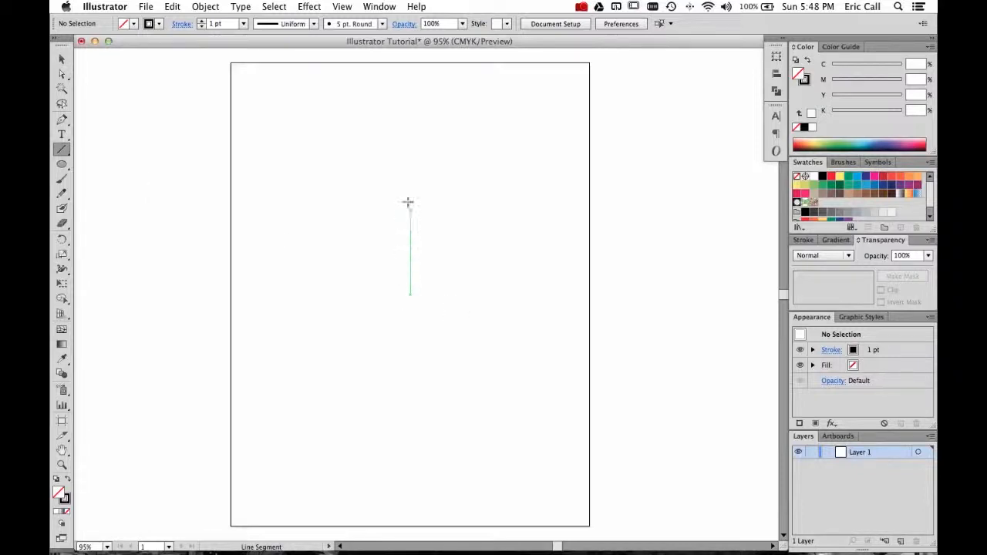
pyautogui.moveTo(410, 210); pyautogui.dragTo(309, 210)
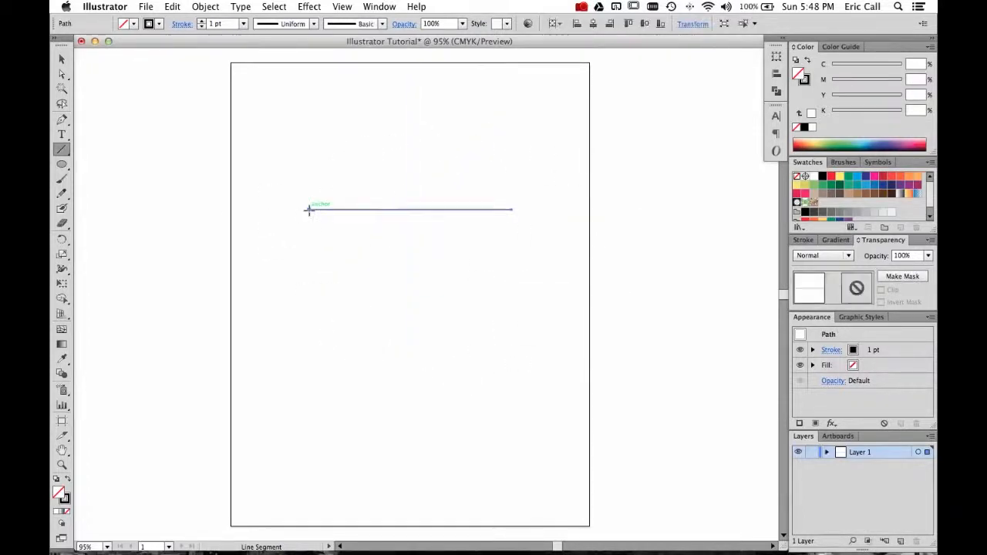
pyautogui.press('v')
pyautogui.press('Delete')
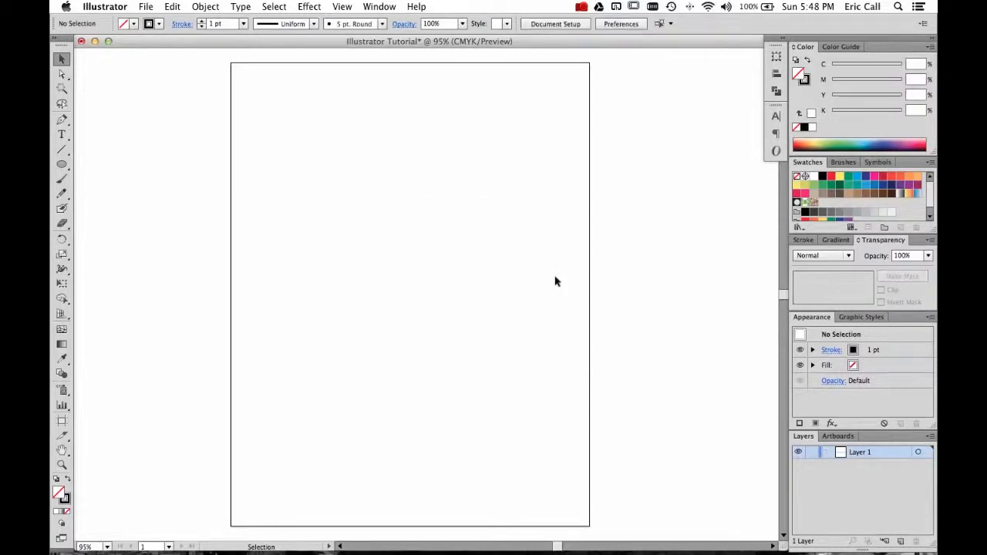
# Draw a diagonal line, then drag its upper endpoint down level with the lower one using Direct Selection.
pyautogui.click(61, 149)
pyautogui.moveTo(332, 180); pyautogui.dragTo(467, 292)
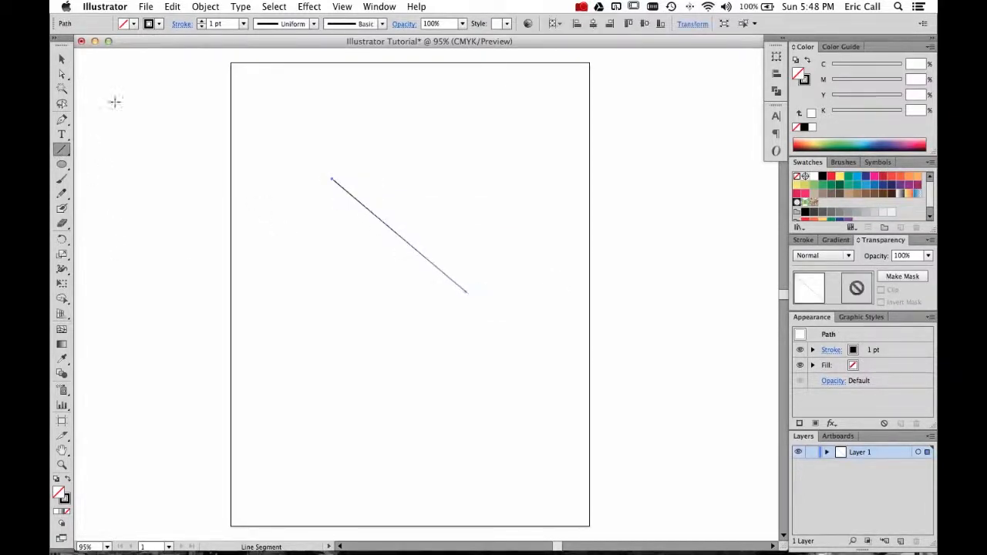
pyautogui.click(61, 73)
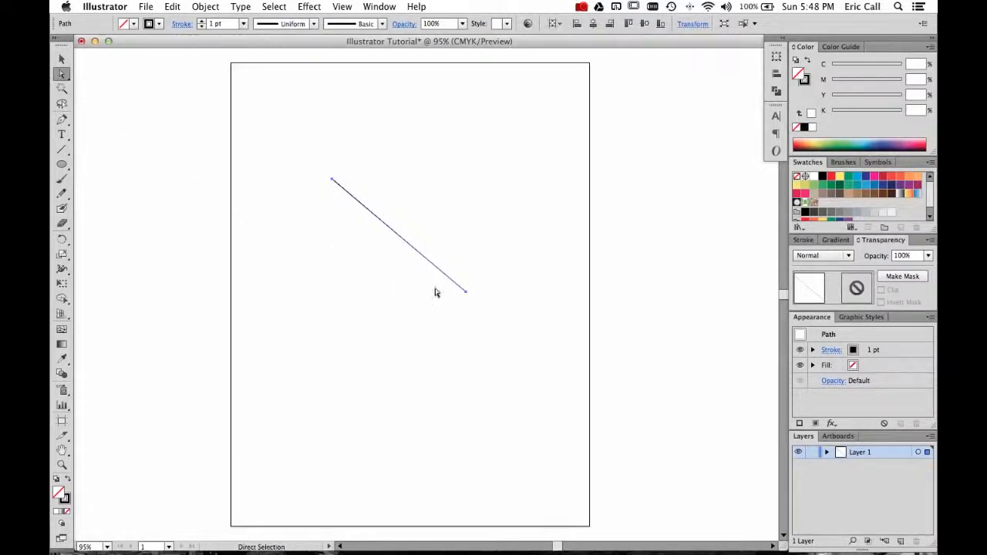
pyautogui.click(332, 181)
pyautogui.moveTo(332, 181); pyautogui.dragTo(337, 291)
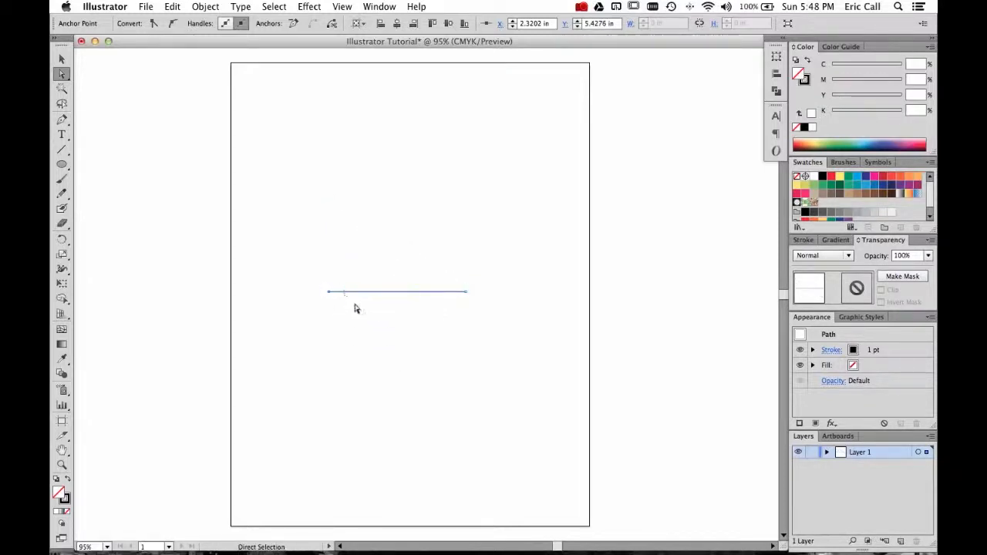
# Delete the horizontal line.
pyautogui.press('v')
pyautogui.press('Delete')
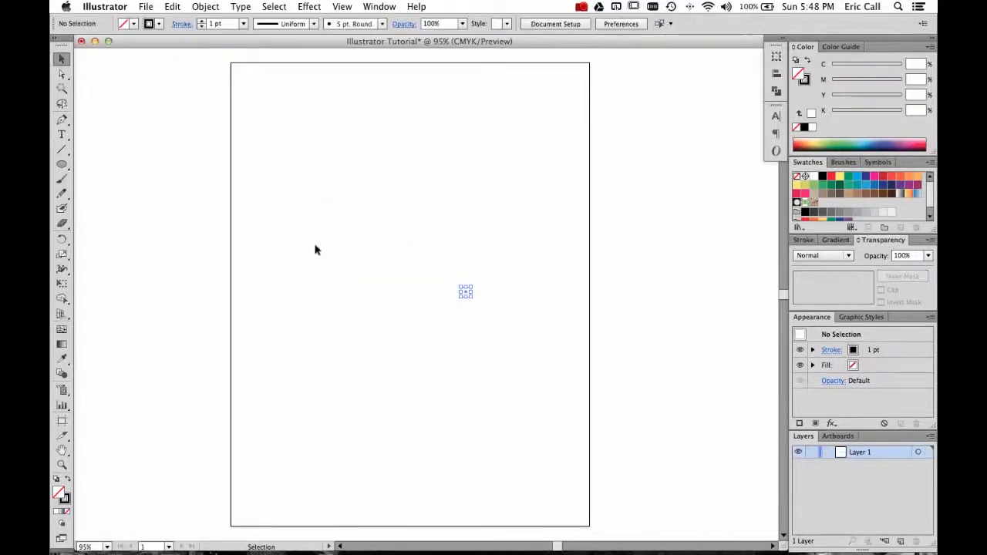
# Draw a square near the page's center with the Rectangle tool.
pyautogui.click(62, 164)
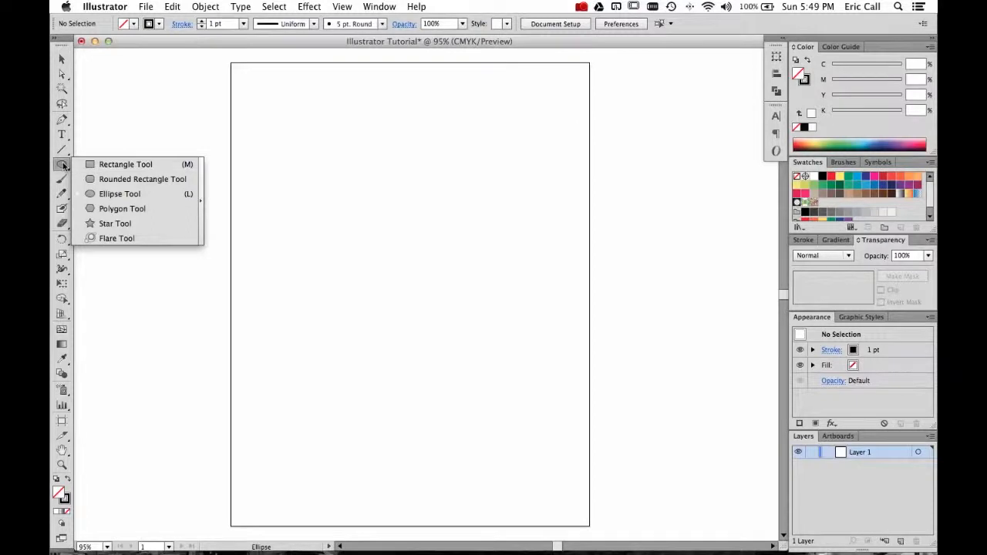
pyautogui.click(63, 165)
pyautogui.click(63, 164)
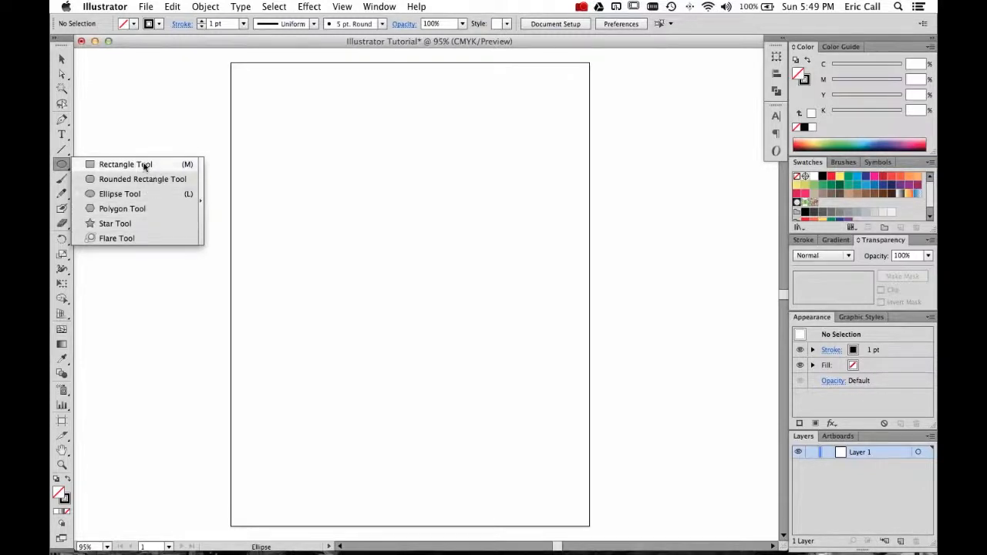
pyautogui.click(102, 164)
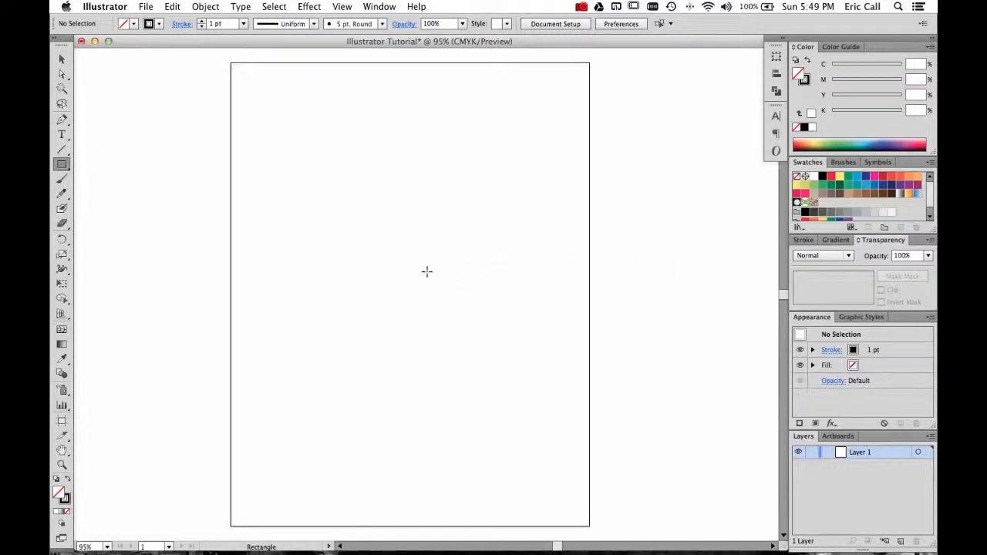
pyautogui.moveTo(410, 260); pyautogui.dragTo(497, 325)
# Reshape the square by dragging three of its corner anchors to new positions with Direct Selection.
pyautogui.press('a')
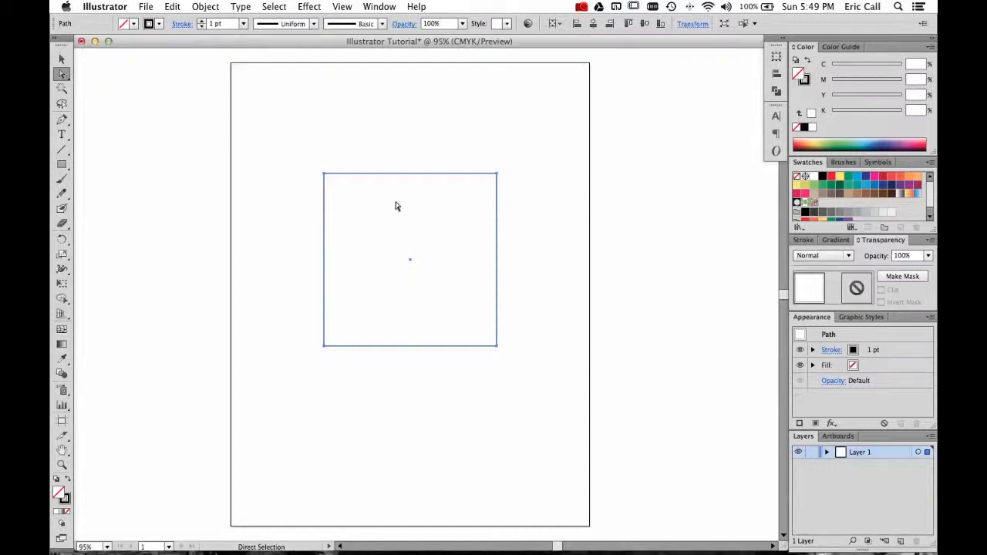
pyautogui.moveTo(326, 175); pyautogui.dragTo(409, 132)
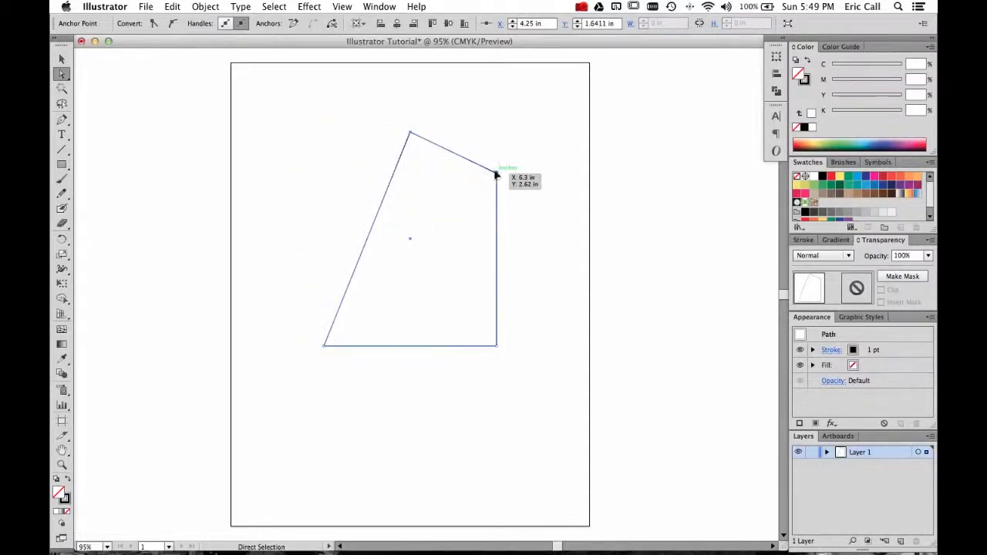
pyautogui.moveTo(497, 176); pyautogui.dragTo(440, 285)
pyautogui.moveTo(498, 346); pyautogui.dragTo(498, 417)
pyautogui.press('v')
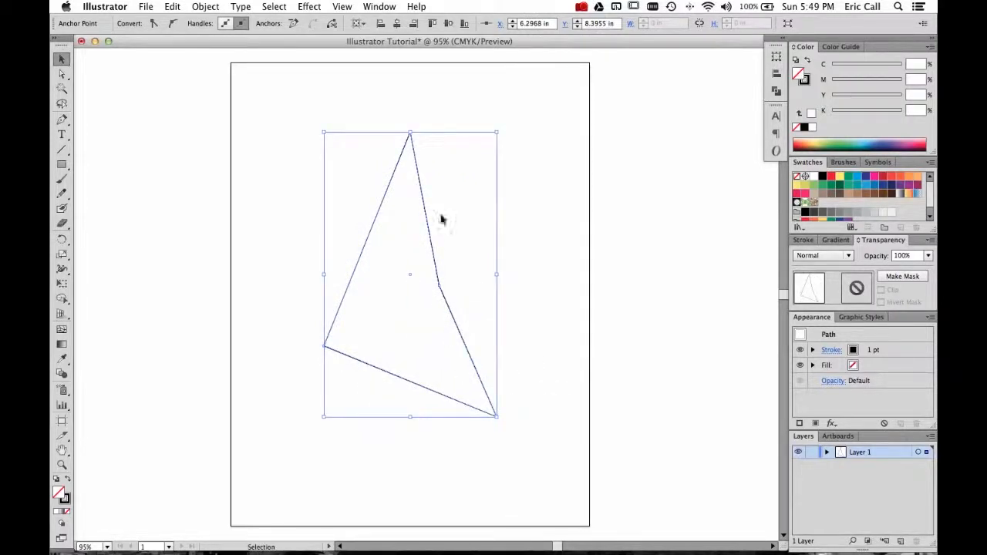
# Rotate and shrink the reshaped shape by its bounding box into a triangular form, then deselect it.
pyautogui.moveTo(501, 125); pyautogui.dragTo(515, 454)
pyautogui.moveTo(498, 418); pyautogui.dragTo(423, 316)
pyautogui.click(446, 378)
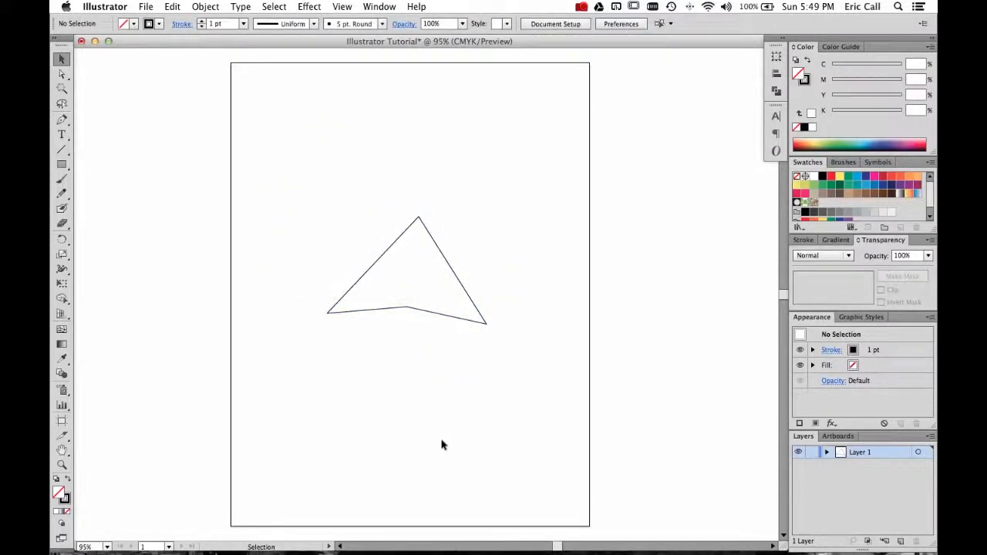
pyautogui.click(400, 314)
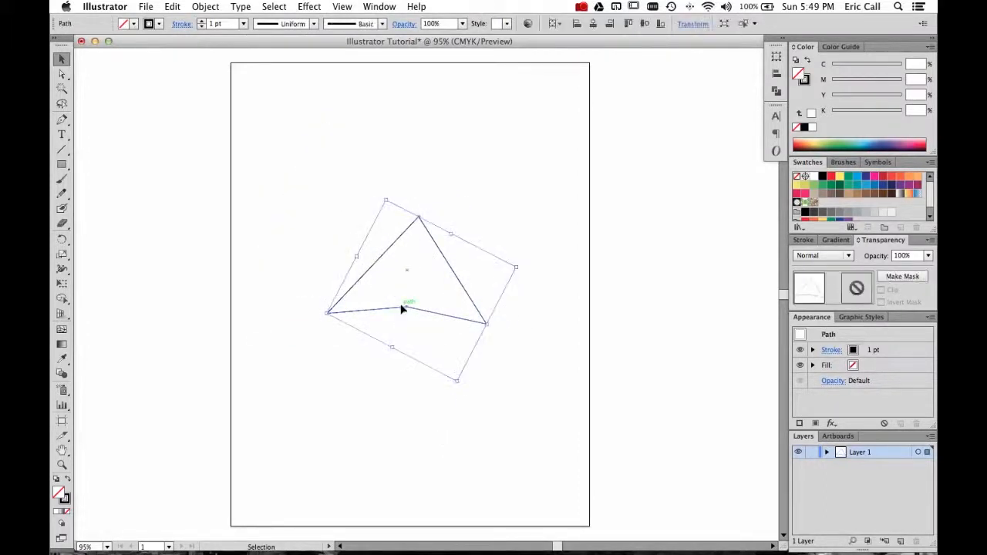
pyautogui.click(348, 383)
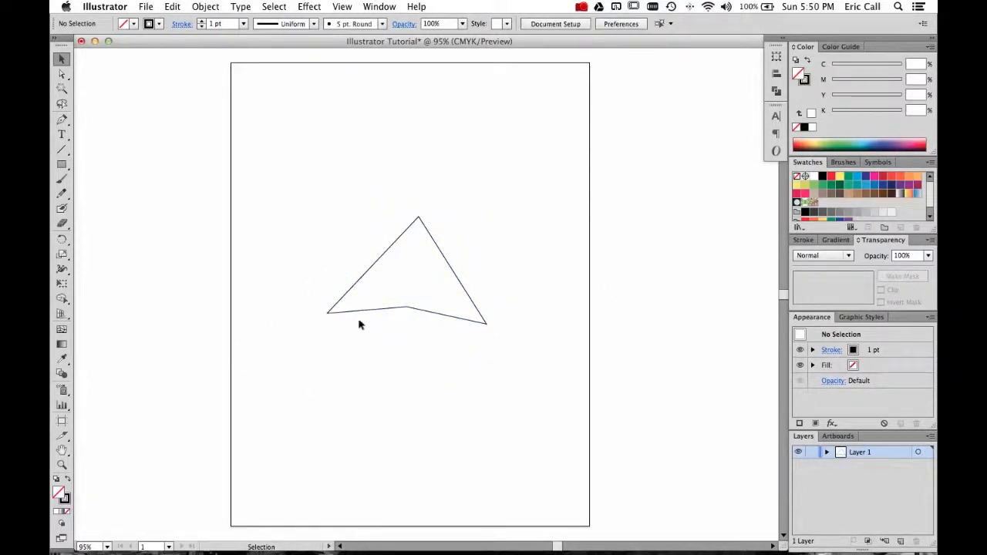
# Move the bottom edge's middle anchor up to create an arrowhead notch.
pyautogui.press('a')
pyautogui.moveTo(399, 308); pyautogui.dragTo(407, 289)
pyautogui.click(411, 329)
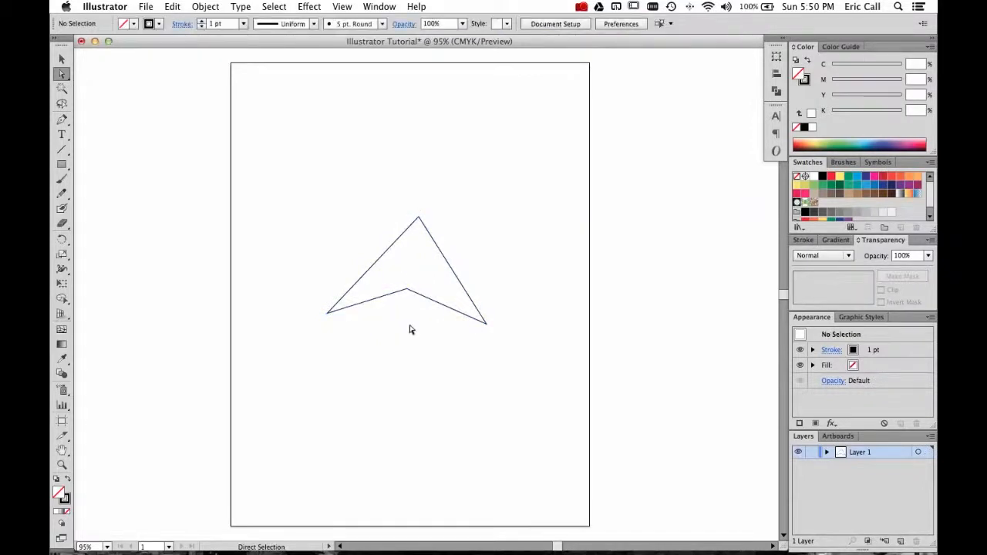
# Select the arrowhead and set its stroke colour to red, then deselect it.
pyautogui.press('v')
pyautogui.click(388, 299)
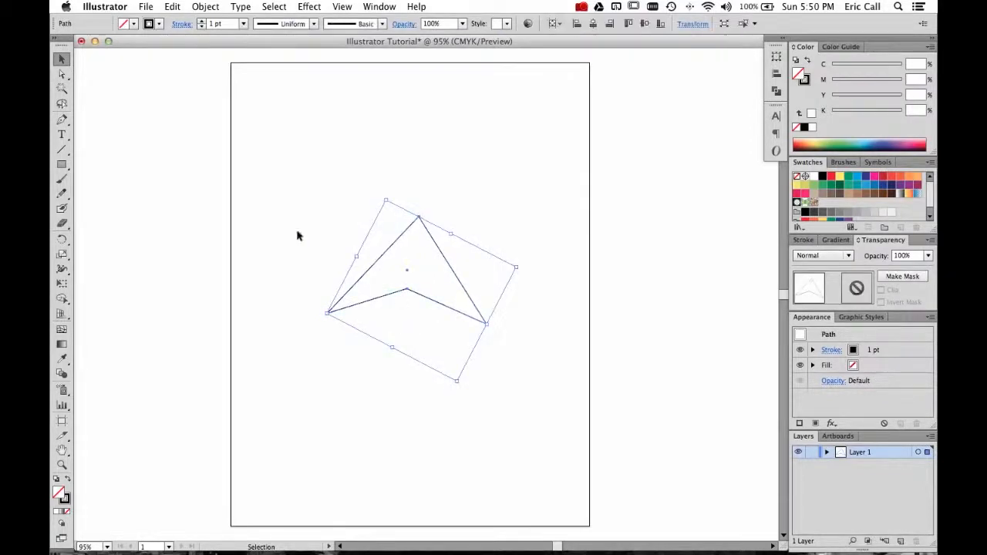
pyautogui.click(135, 27)
pyautogui.click(157, 27)
pyautogui.click(157, 28)
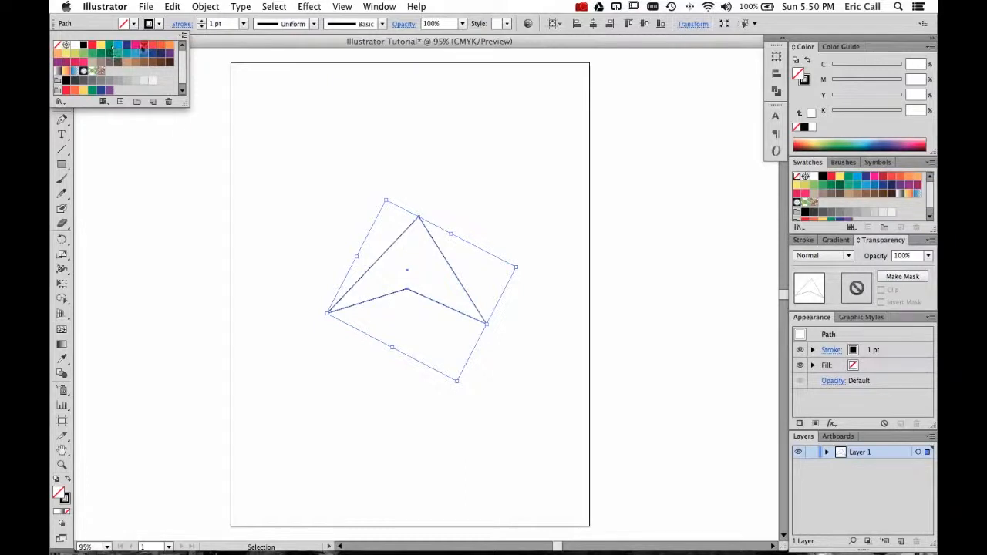
pyautogui.click(154, 49)
pyautogui.click(282, 123)
pyautogui.click(289, 134)
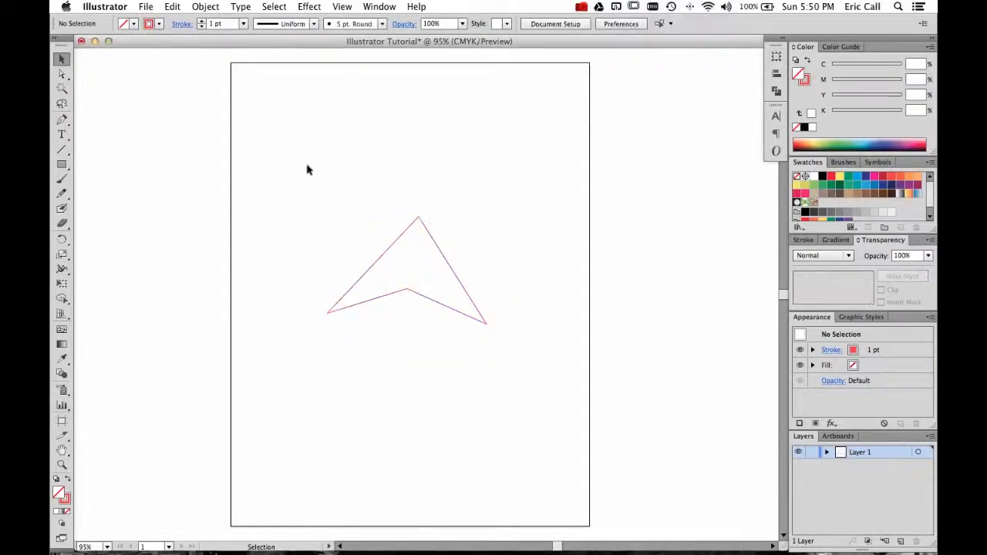
# Increase the arrowhead's stroke weight to 22 pt.
pyautogui.click(400, 234)
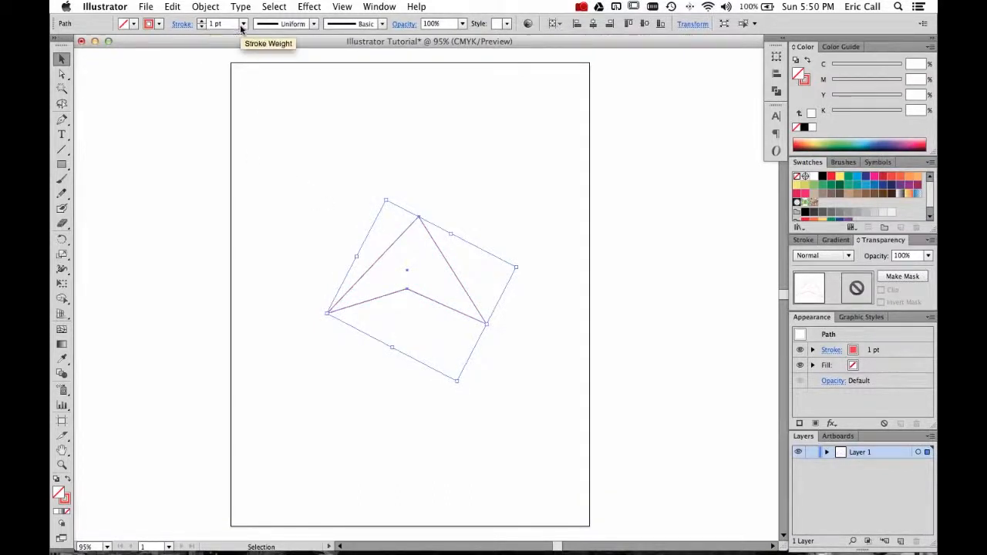
pyautogui.click(202, 22)
pyautogui.click(201, 22)
pyautogui.click(201, 21)
pyautogui.click(201, 21)
pyautogui.click(201, 21)
pyautogui.click(201, 22)
pyautogui.click(201, 22)
pyautogui.click(202, 22)
pyautogui.click(201, 22)
pyautogui.click(201, 22)
pyautogui.click(202, 21)
pyautogui.click(201, 22)
pyautogui.click(202, 22)
pyautogui.click(202, 22)
pyautogui.click(201, 21)
pyautogui.click(202, 22)
pyautogui.click(201, 22)
pyautogui.click(201, 21)
pyautogui.click(322, 161)
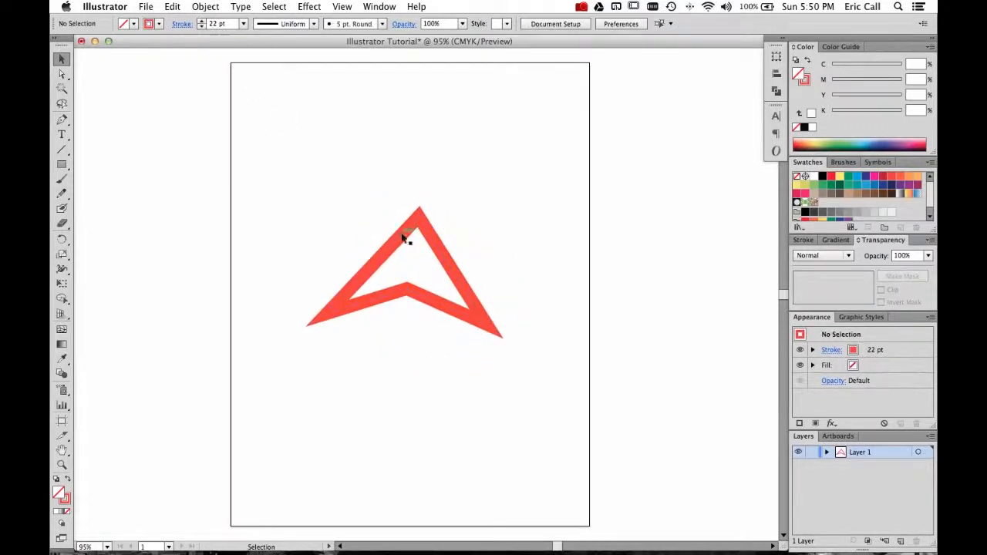
# Nudge the arrowhead slightly right and reduce its stroke weight to 0 pt.
pyautogui.moveTo(416, 236); pyautogui.dragTo(426, 237)
pyautogui.click(362, 218)
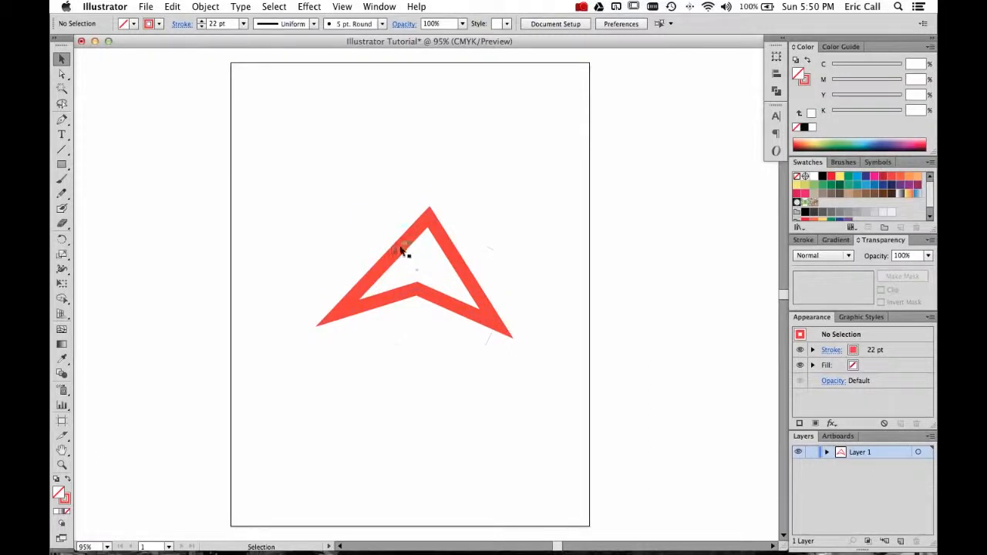
pyautogui.click(400, 252)
pyautogui.click(201, 23)
pyautogui.click(201, 27)
pyautogui.click(201, 27)
pyautogui.click(201, 27)
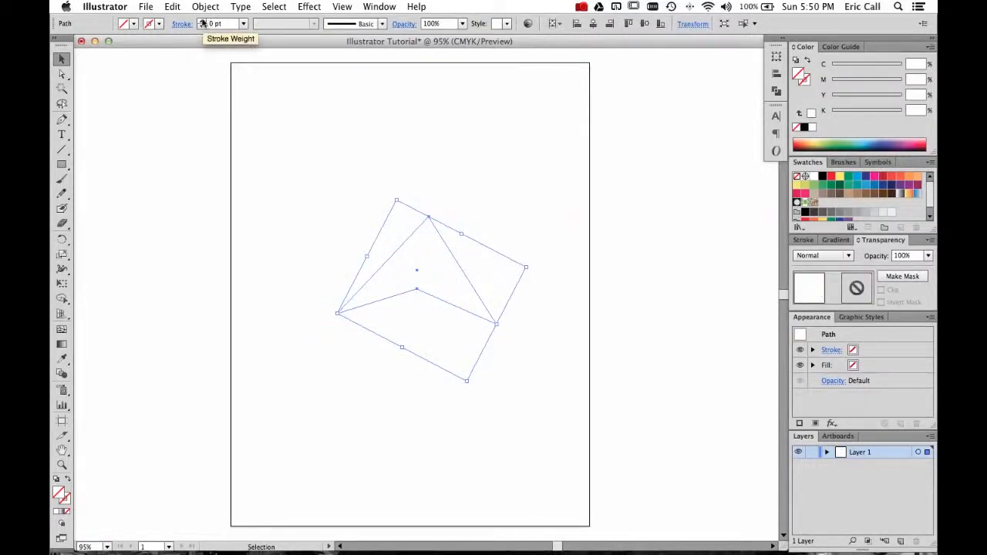
# Marquee-select the arrowhead and give it a green stroke swatch.
pyautogui.click(313, 140)
pyautogui.moveTo(304, 128); pyautogui.dragTo(586, 426)
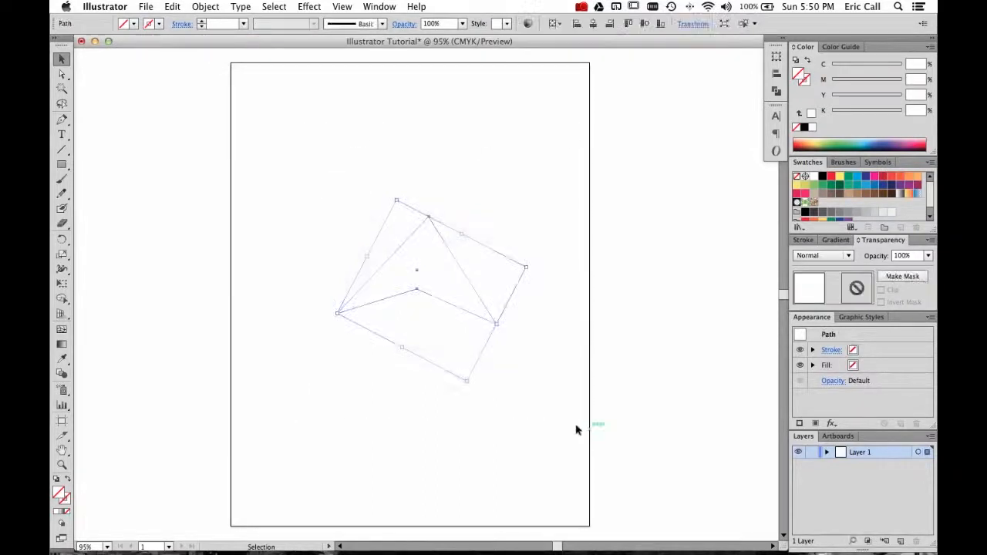
pyautogui.click(159, 24)
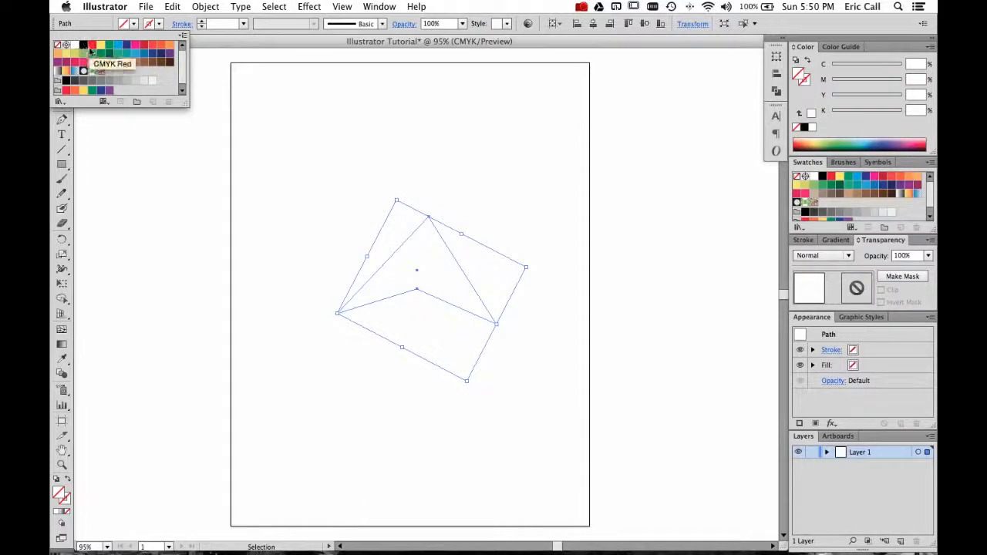
pyautogui.click(101, 53)
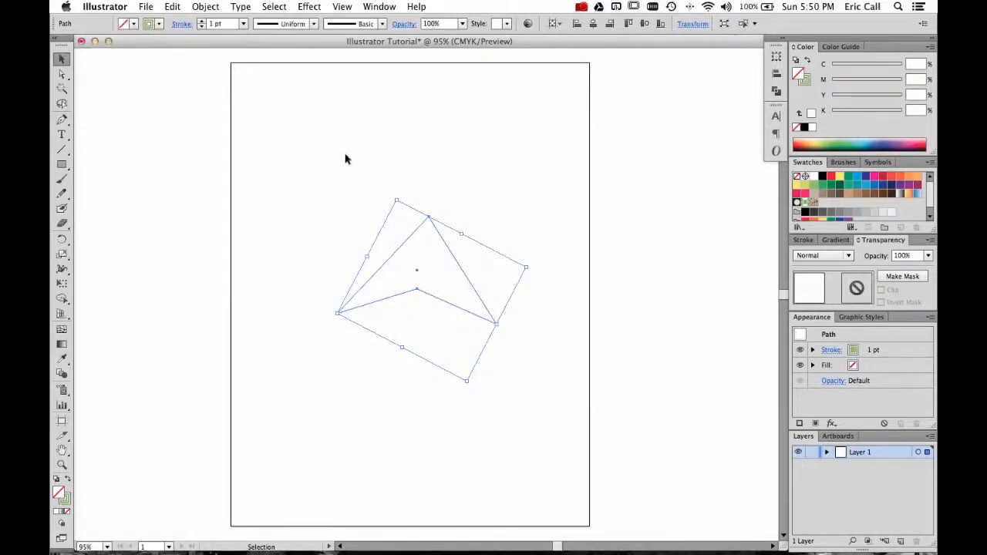
# Move the arrowhead slightly left, fill it with yellow, and deselect it.
pyautogui.click(345, 156)
pyautogui.moveTo(414, 234); pyautogui.dragTo(396, 233)
pyautogui.click(131, 24)
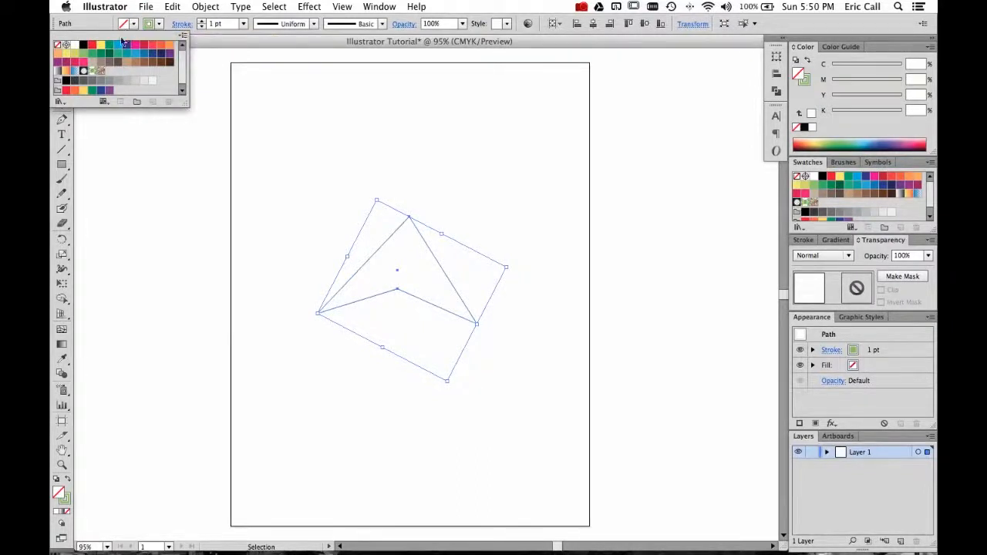
pyautogui.click(58, 53)
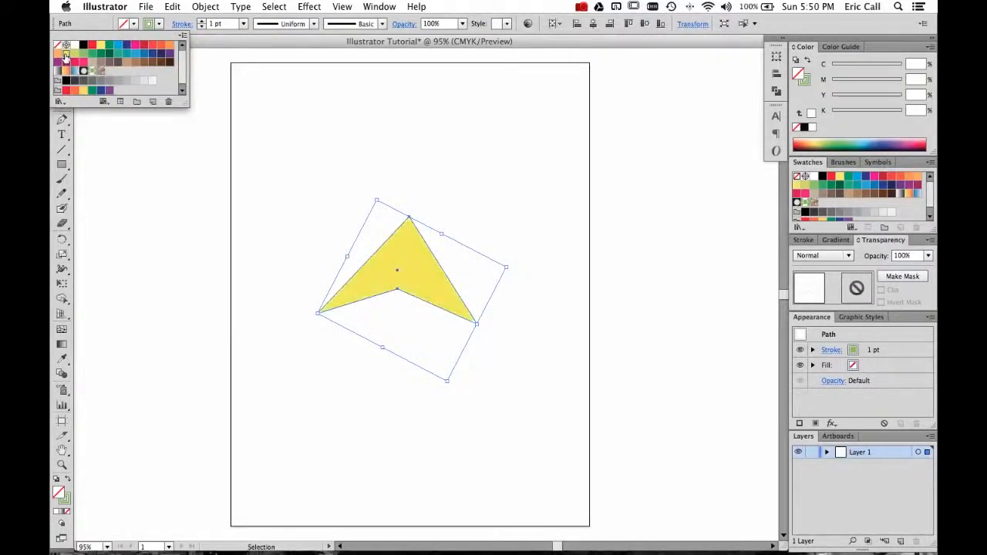
pyautogui.click(285, 121)
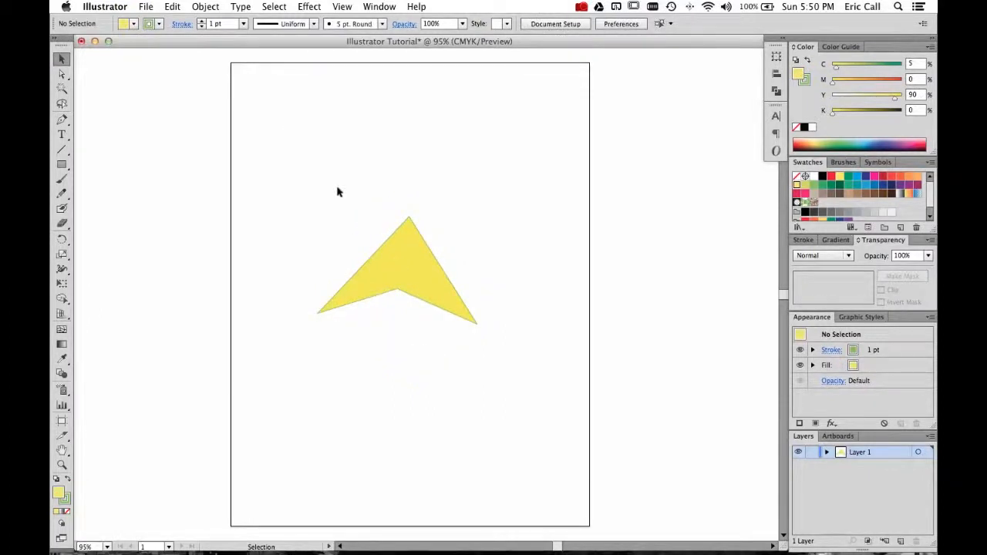
# Pick a blue fill with nothing selected, then enter and leave isolation mode on the arrowhead.
pyautogui.click(134, 24)
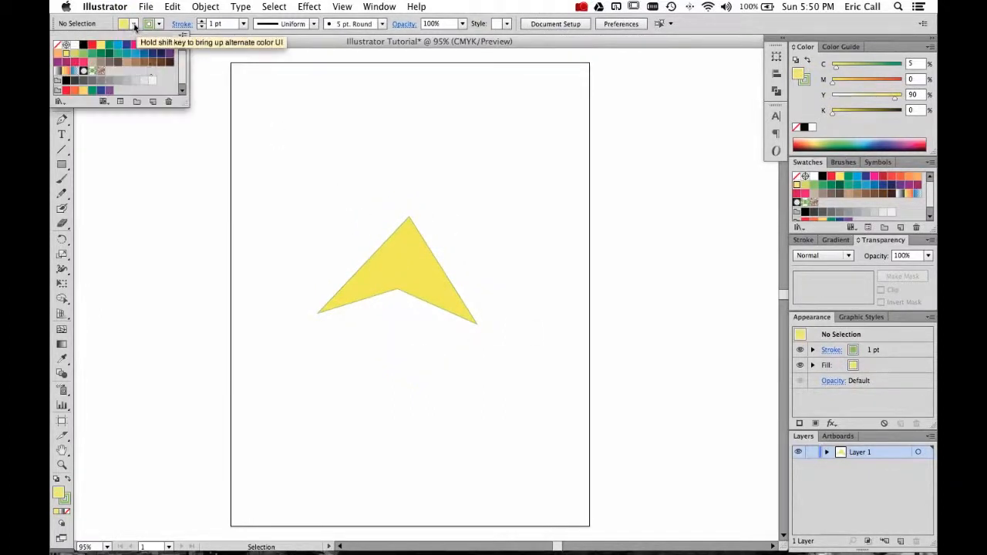
pyautogui.click(139, 62)
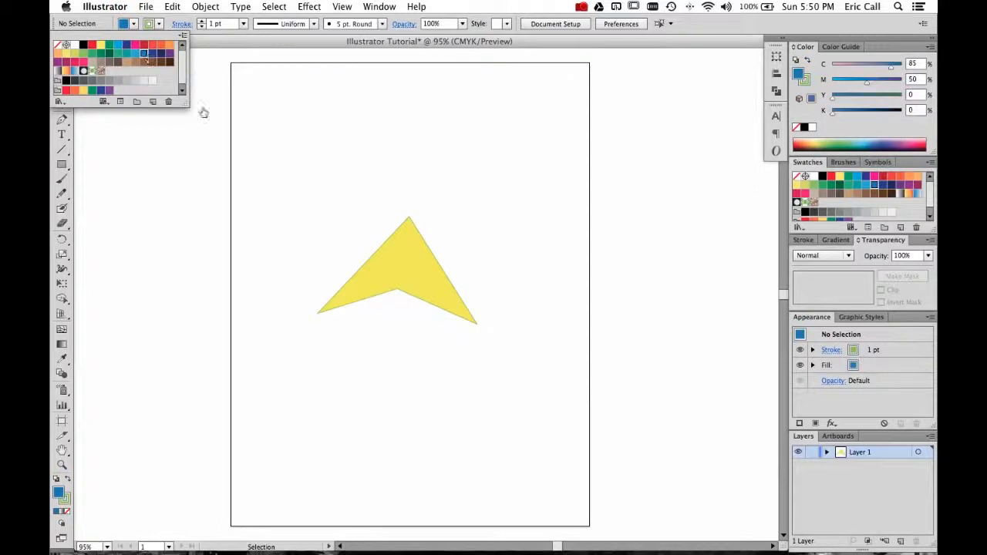
pyautogui.doubleClick(405, 270)
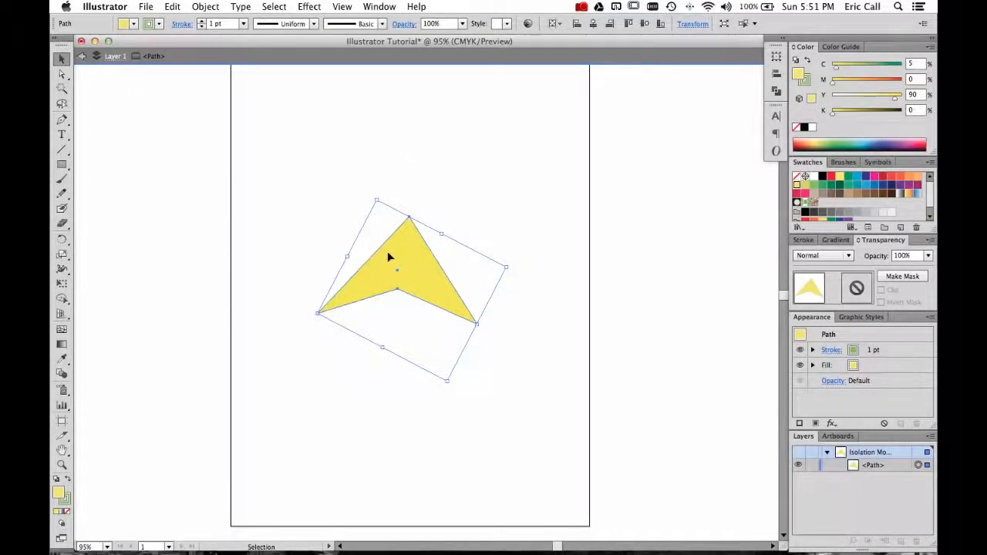
pyautogui.doubleClick(325, 174)
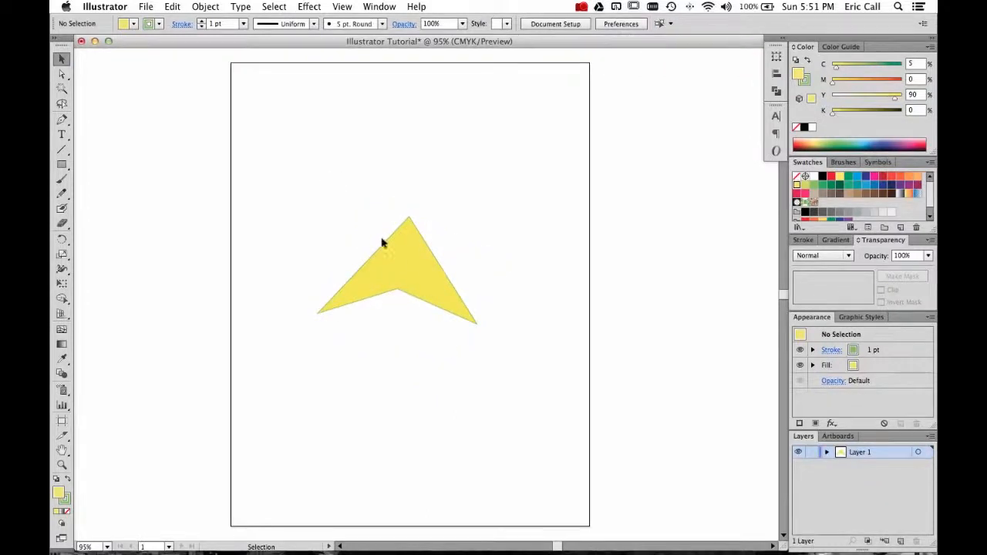
# Enter isolation mode on the arrowhead and move it slightly up and right.
pyautogui.doubleClick(393, 248)
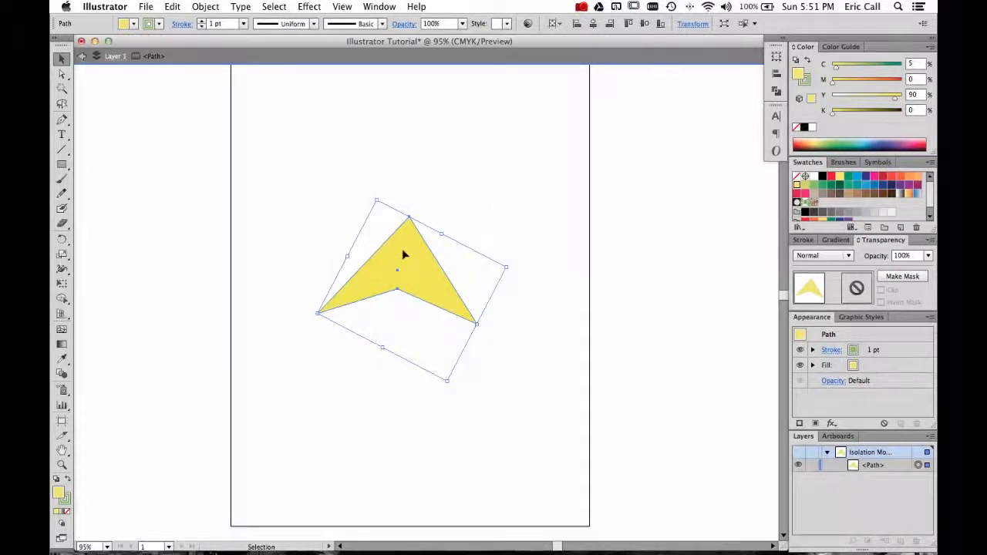
pyautogui.moveTo(405, 243); pyautogui.dragTo(449, 215)
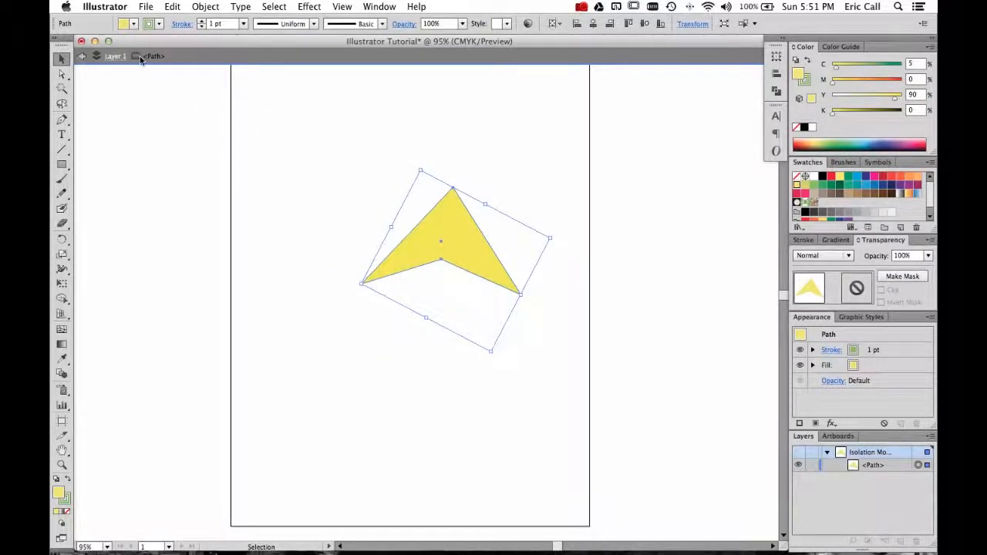
pyautogui.moveTo(453, 220); pyautogui.dragTo(414, 236)
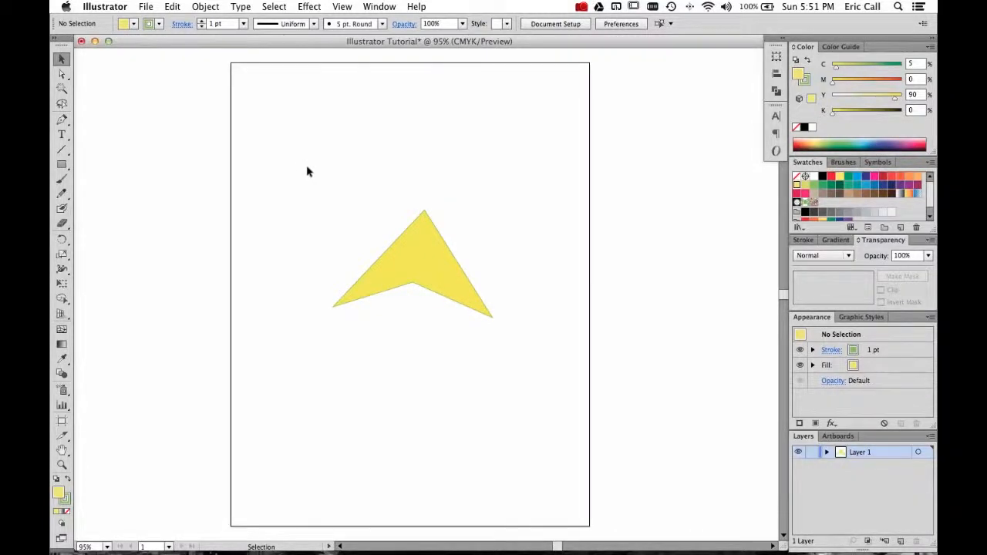
# Select the arrowhead and fill it with a green swatch, trying an orange-red first.
pyautogui.click(416, 279)
pyautogui.click(134, 24)
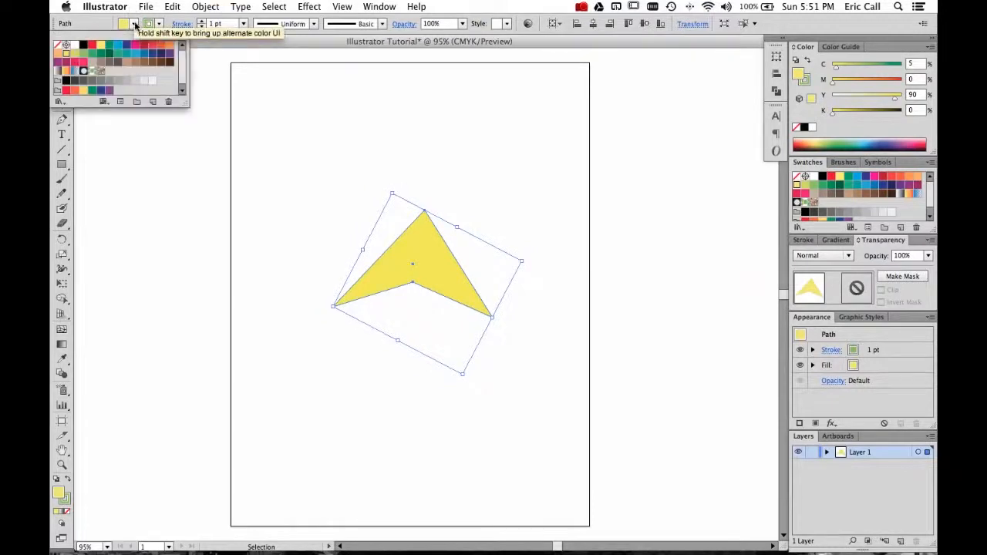
pyautogui.click(117, 45)
pyautogui.click(143, 48)
pyautogui.click(143, 47)
pyautogui.click(153, 47)
pyautogui.click(161, 48)
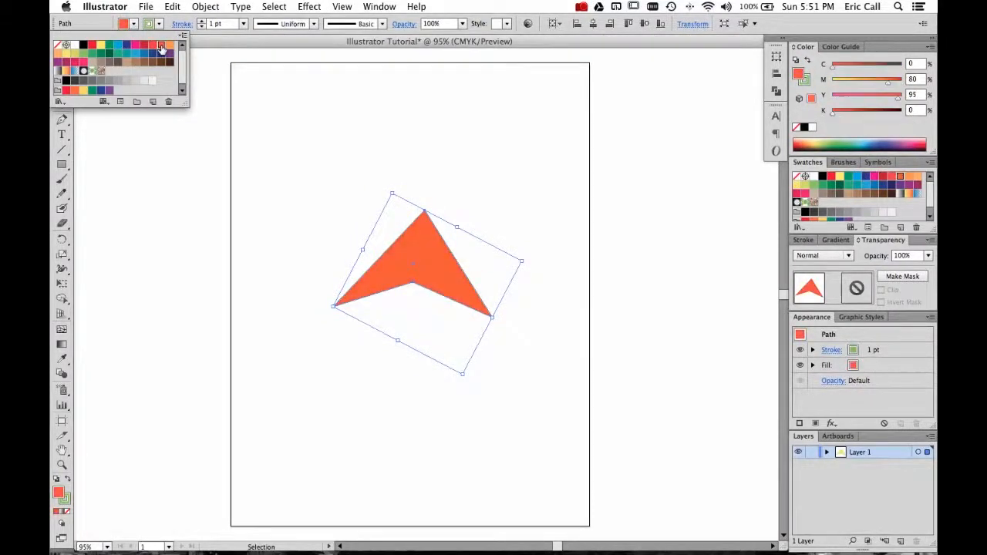
pyautogui.click(83, 53)
# Set the arrowhead's stroke to None, then deselect it.
pyautogui.click(159, 24)
pyautogui.click(57, 44)
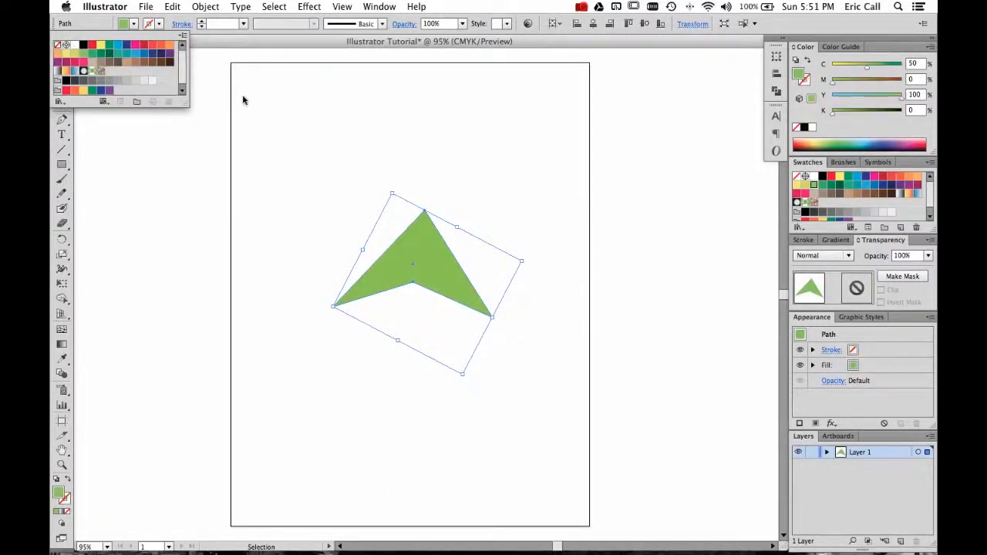
pyautogui.click(242, 100)
pyautogui.click(324, 137)
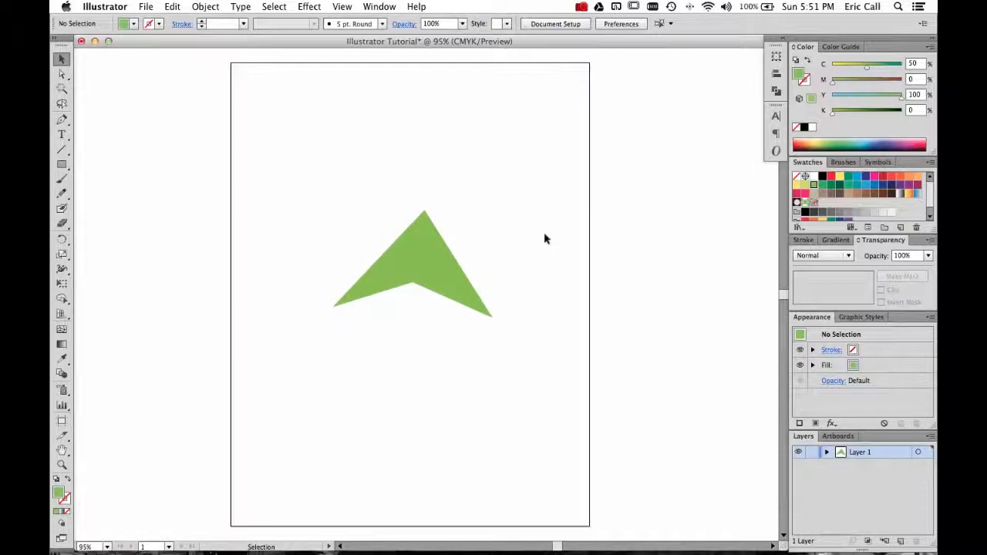
# Try removing the arrowhead's fill by setting it to None, then deselect it.
pyautogui.click(449, 265)
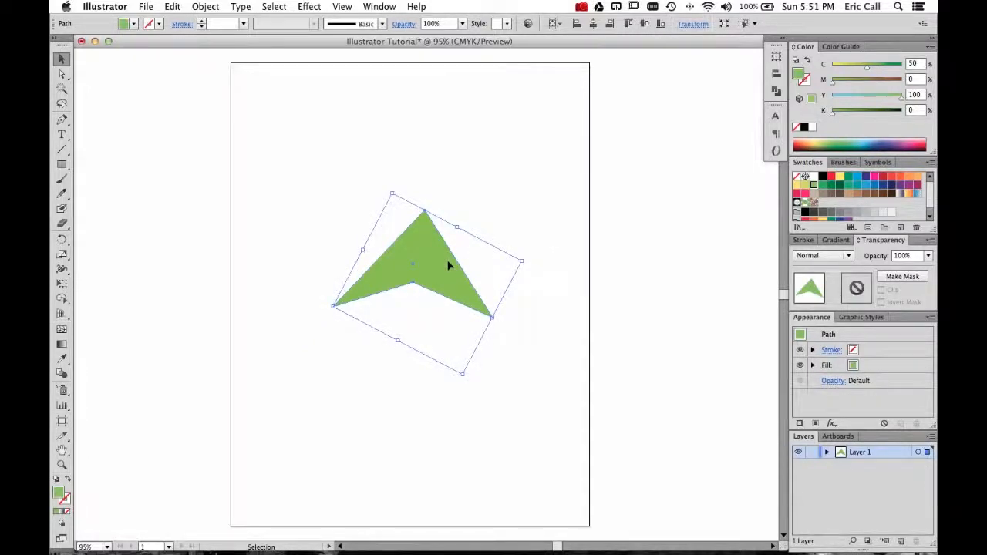
pyautogui.click(133, 24)
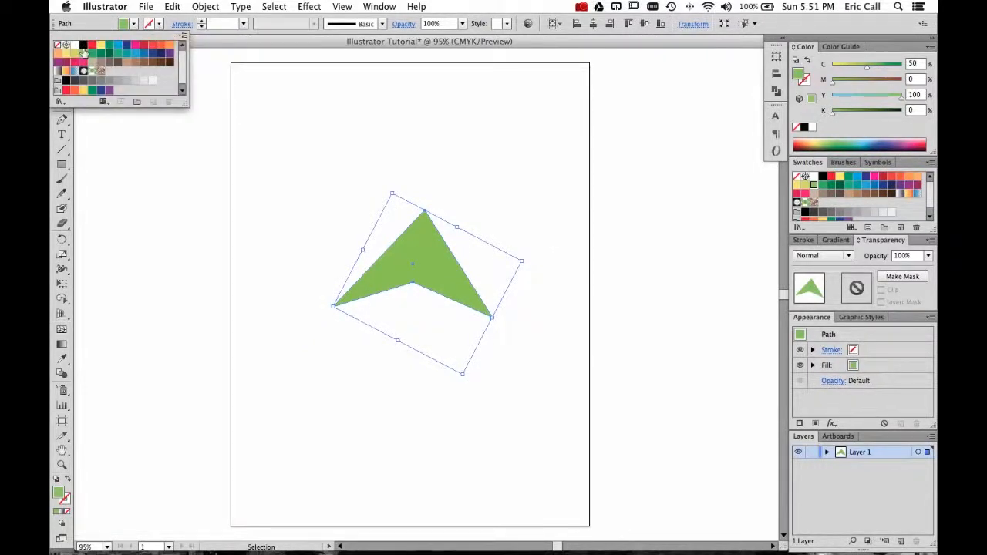
pyautogui.click(84, 53)
pyautogui.click(133, 25)
pyautogui.click(133, 25)
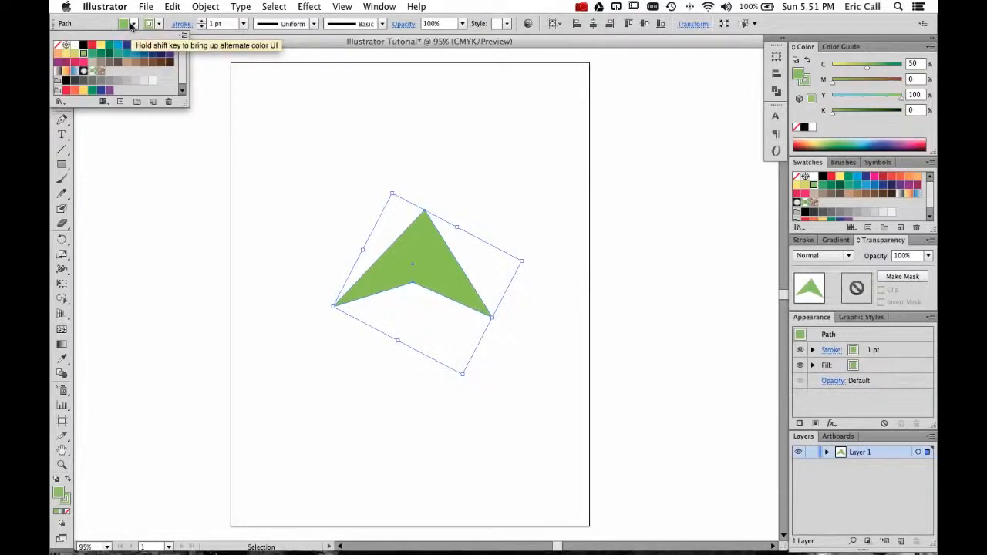
pyautogui.click(57, 45)
pyautogui.click(345, 166)
pyautogui.click(346, 170)
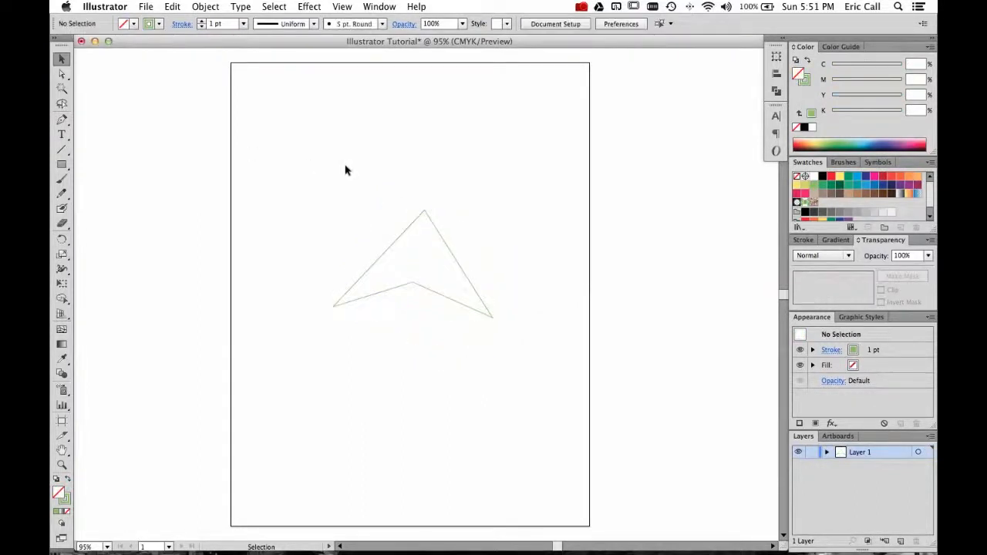
# Reapply the green fill swatch to the arrowhead.
pyautogui.click(411, 230)
pyautogui.click(134, 24)
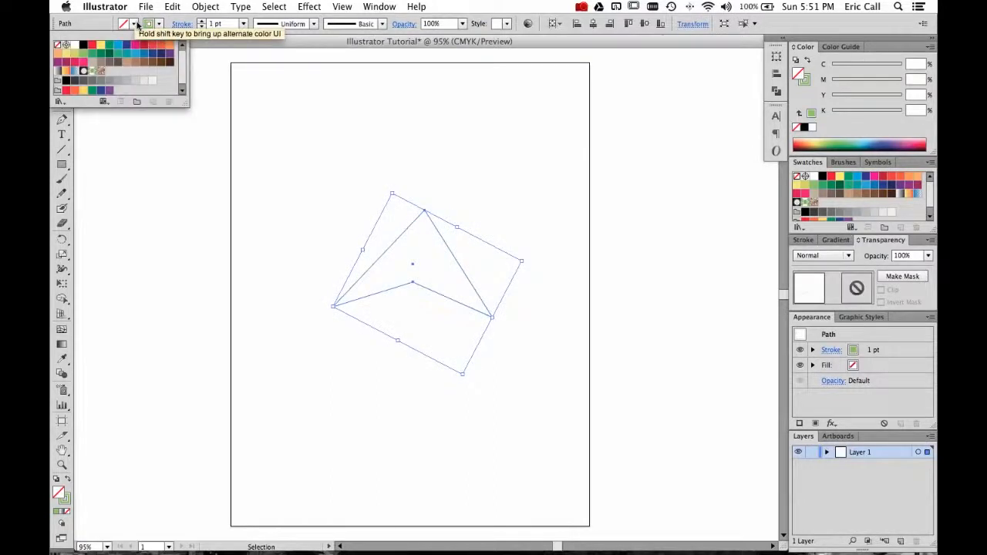
pyautogui.click(85, 54)
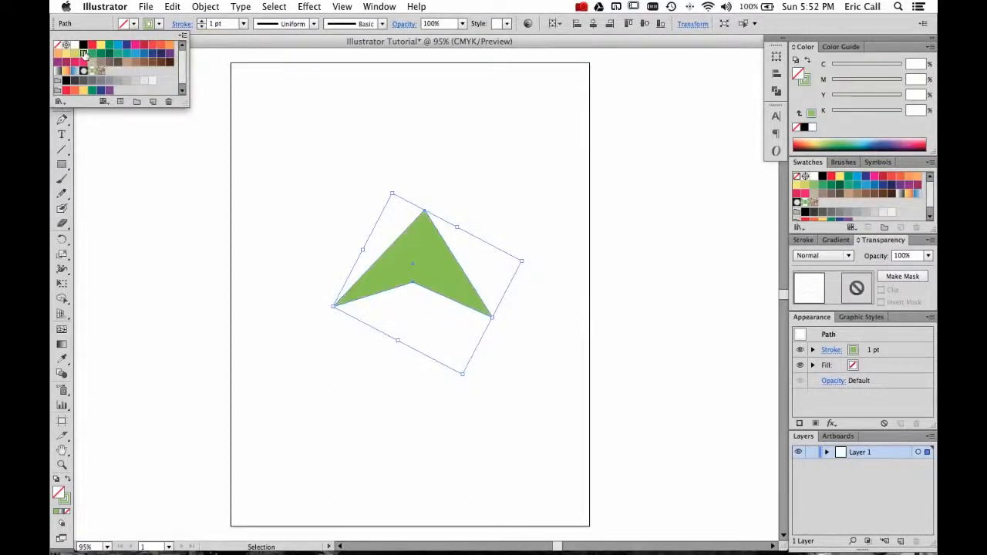
pyautogui.click(393, 155)
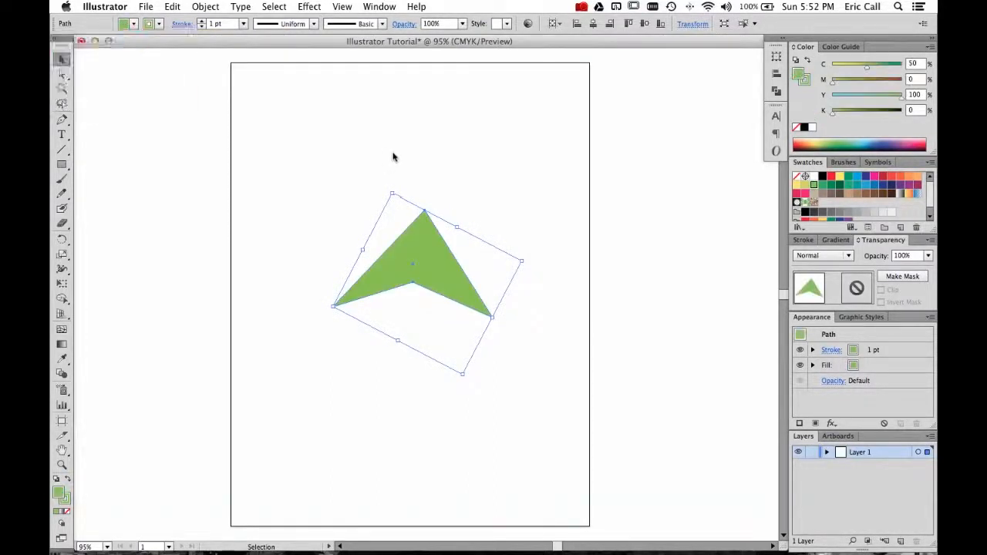
pyautogui.click(135, 24)
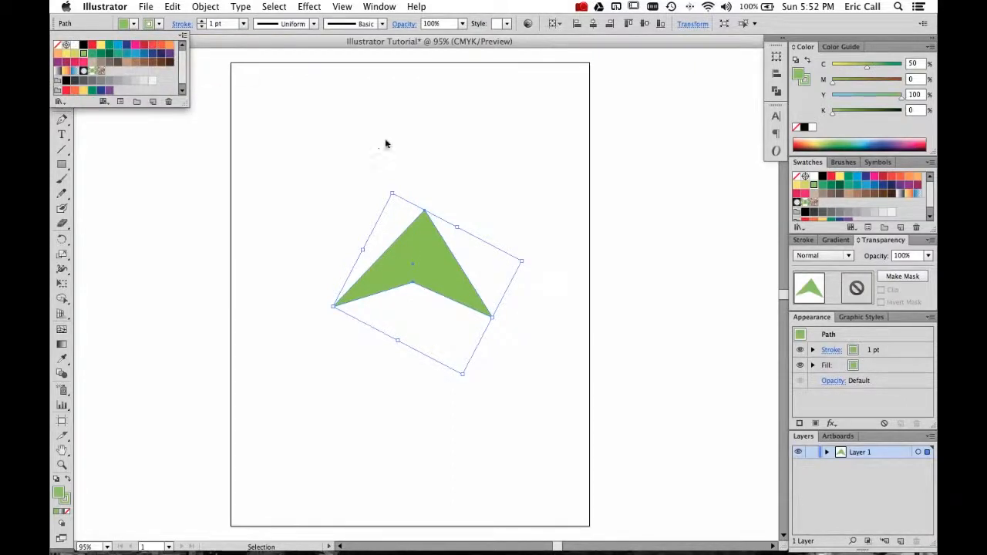
pyautogui.click(535, 178)
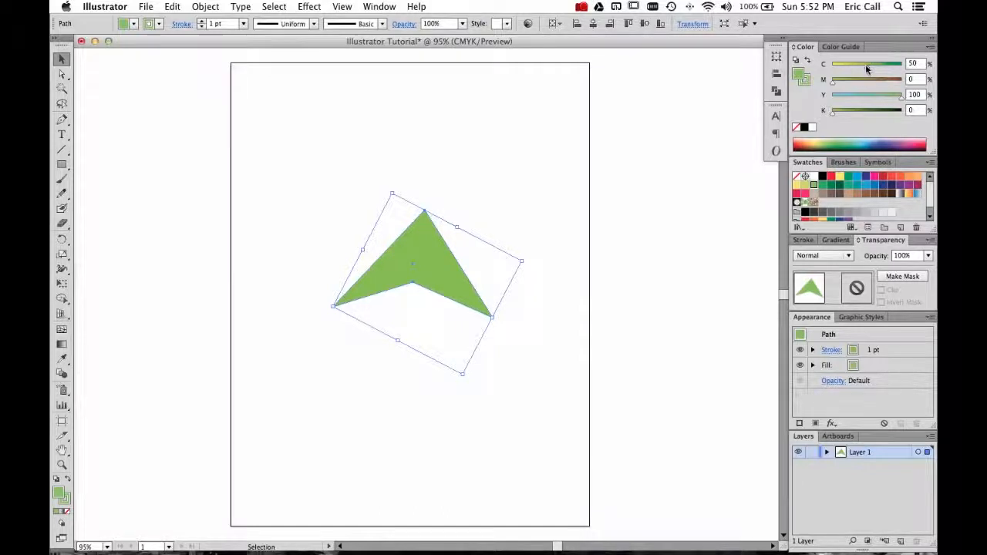
# Set the fill's cyan value to 45% and the stroke to None in the Color panel.
pyautogui.moveTo(868, 70)
pyautogui.mouseDown()
pyautogui.moveTo(854, 68)
pyautogui.moveTo(866, 68)
pyautogui.mouseUp()
pyautogui.click(807, 81)
pyautogui.click(797, 129)
pyautogui.click(798, 73)
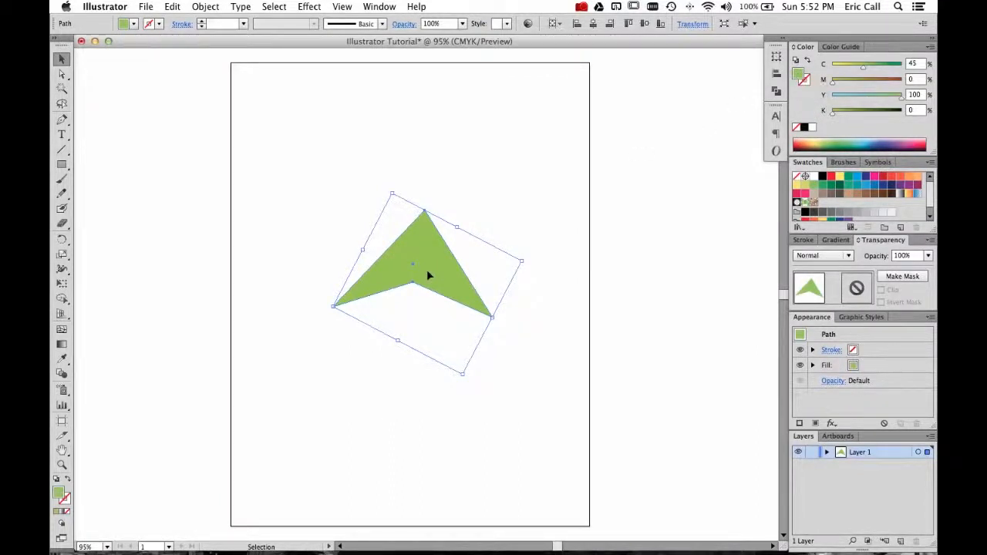
# Enlarge and reshape the arrowhead by its bounding box handles, then reposition it on the page.
pyautogui.moveTo(463, 374); pyautogui.dragTo(544, 437)
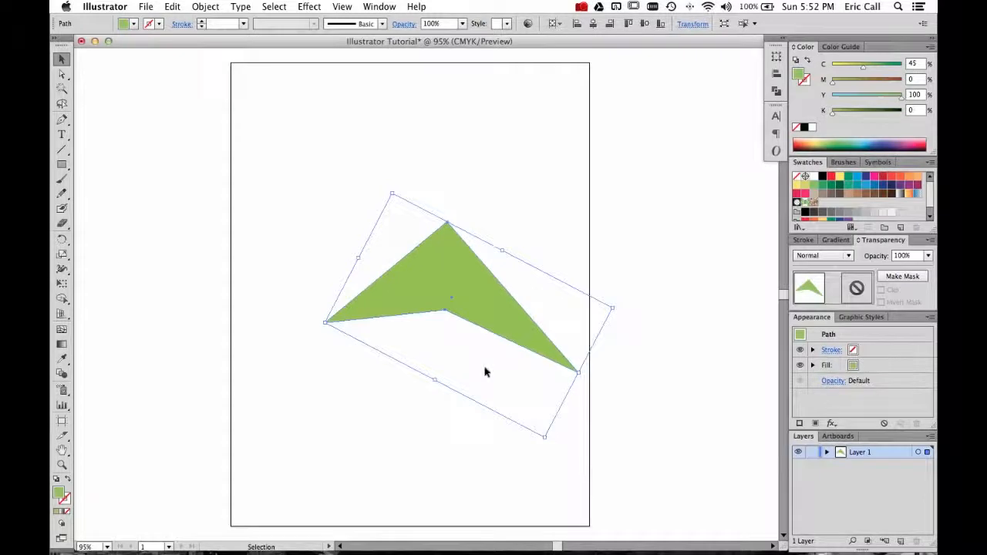
pyautogui.moveTo(507, 257); pyautogui.dragTo(550, 160)
pyautogui.moveTo(445, 243); pyautogui.dragTo(392, 270)
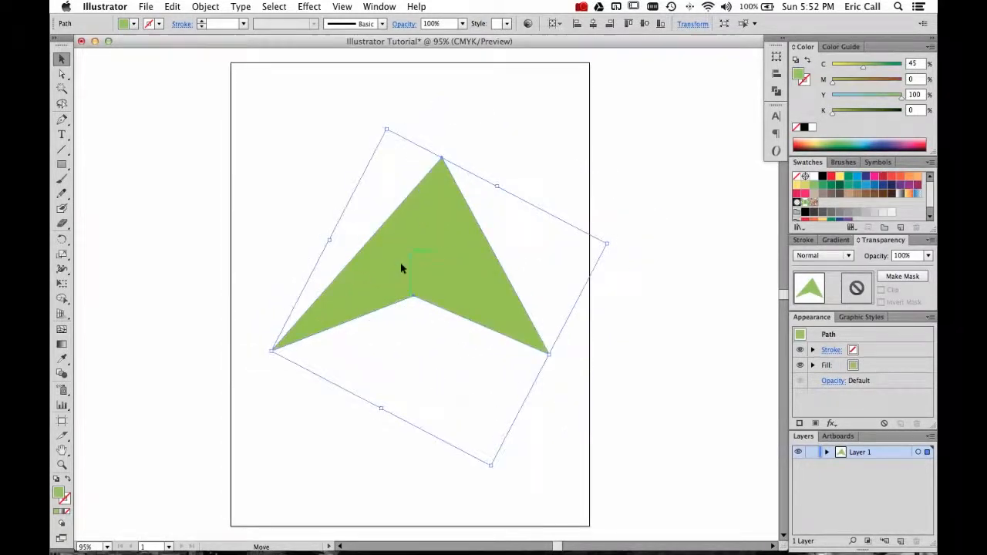
pyautogui.click(490, 134)
pyautogui.click(447, 223)
# Lower the fill's yellow value to 79% and switch the Color panel to RGB mode.
pyautogui.moveTo(833, 81); pyautogui.dragTo(887, 97)
pyautogui.moveTo(834, 113)
pyautogui.mouseDown()
pyautogui.moveTo(887, 113)
pyautogui.moveTo(847, 116)
pyautogui.mouseUp()
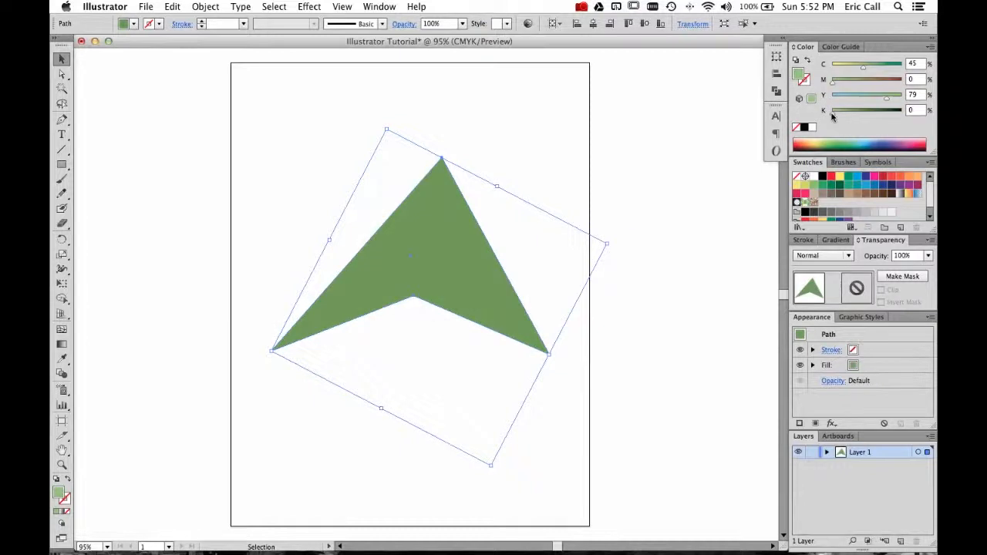
pyautogui.click(931, 48)
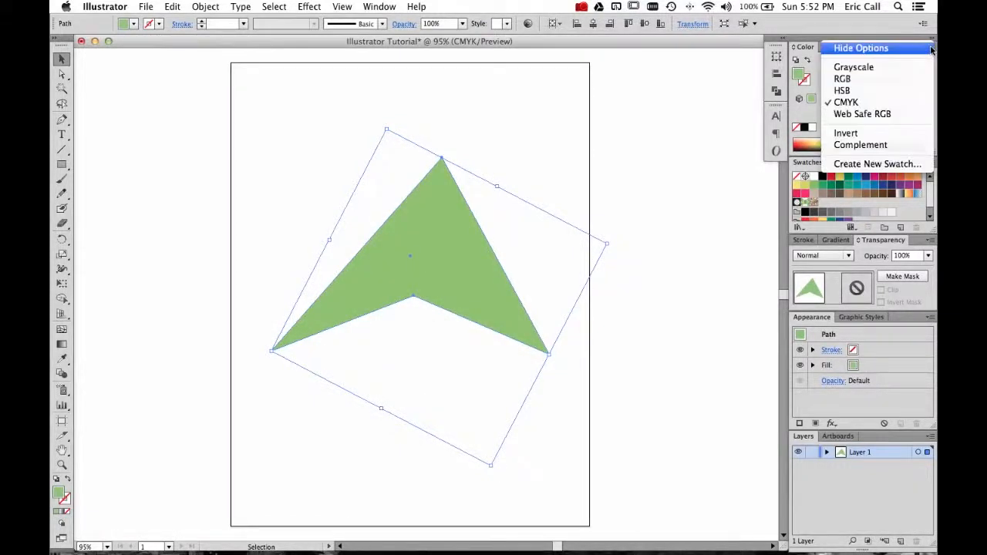
pyautogui.click(866, 79)
pyautogui.moveTo(865, 87)
pyautogui.mouseDown()
pyautogui.moveTo(843, 85)
pyautogui.moveTo(893, 86)
pyautogui.moveTo(884, 89)
pyautogui.mouseUp()
# Switch the Color panel to HSB and pick a pink fill by adjusting hue, saturation and brightness.
pyautogui.click(931, 47)
pyautogui.click(841, 91)
pyautogui.moveTo(850, 68); pyautogui.dragTo(865, 87)
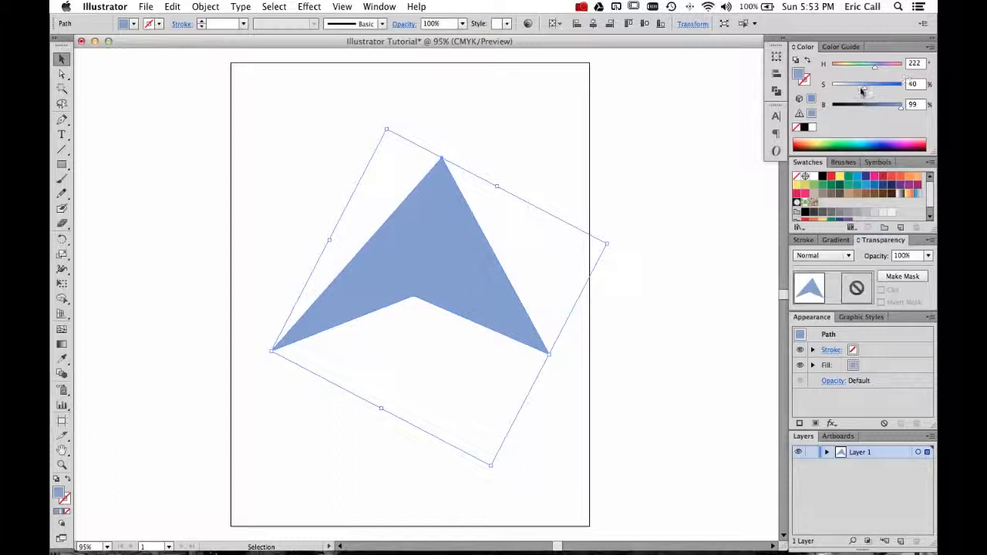
pyautogui.moveTo(867, 91); pyautogui.dragTo(879, 92)
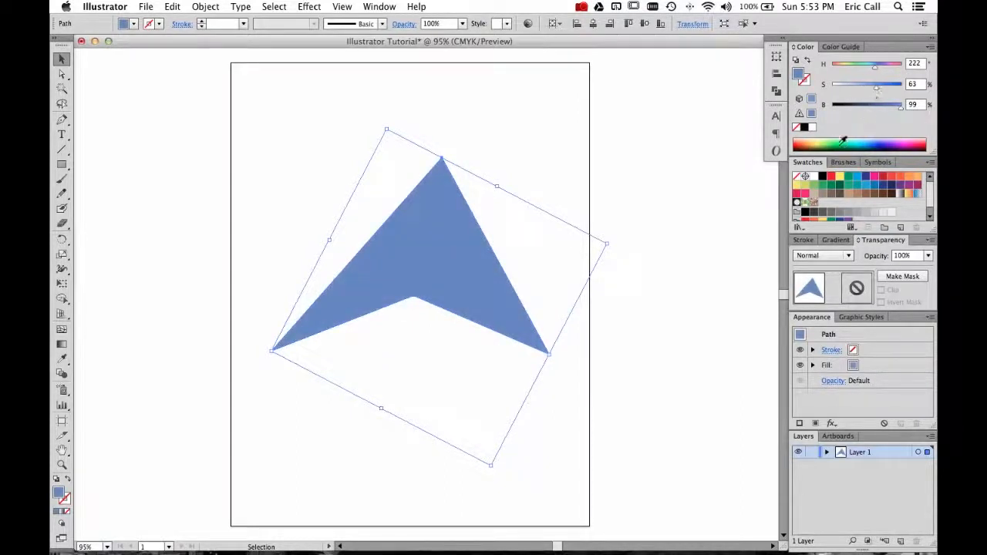
pyautogui.moveTo(808, 139); pyautogui.dragTo(912, 141)
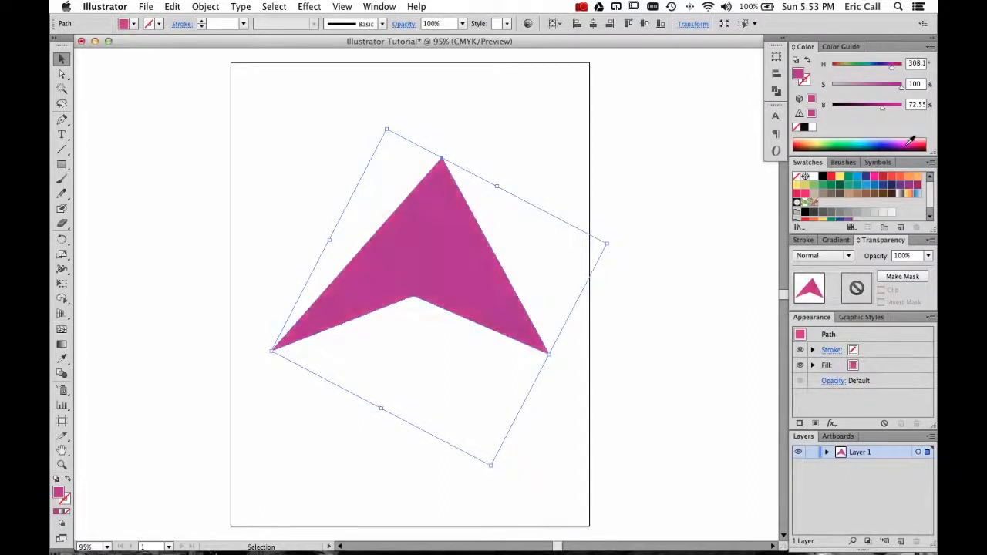
pyautogui.moveTo(887, 107)
pyautogui.mouseDown()
pyautogui.moveTo(895, 108)
pyautogui.moveTo(877, 89)
pyautogui.mouseUp()
# Switch the Color panel to RGB mode and nudge the arrowhead slightly up and left.
pyautogui.click(931, 47)
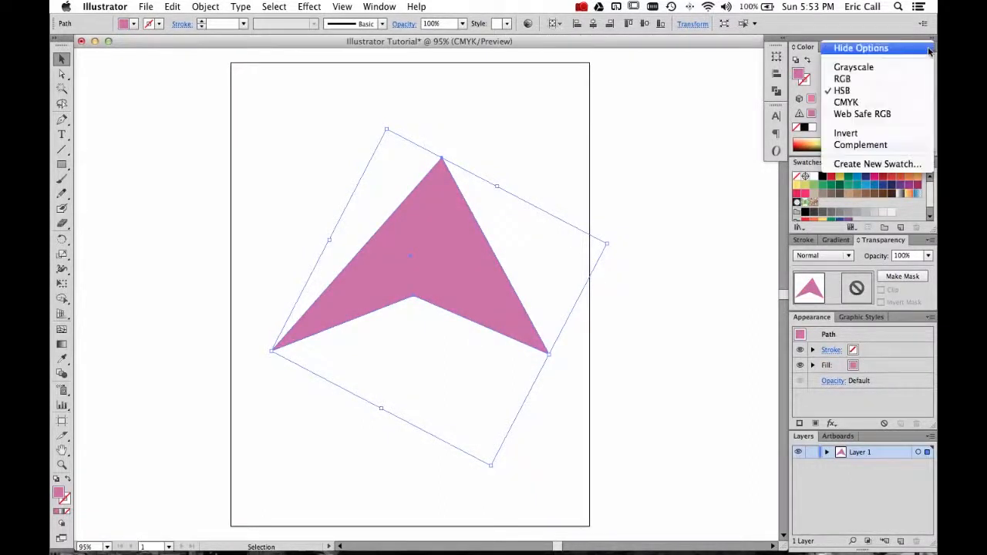
pyautogui.click(855, 80)
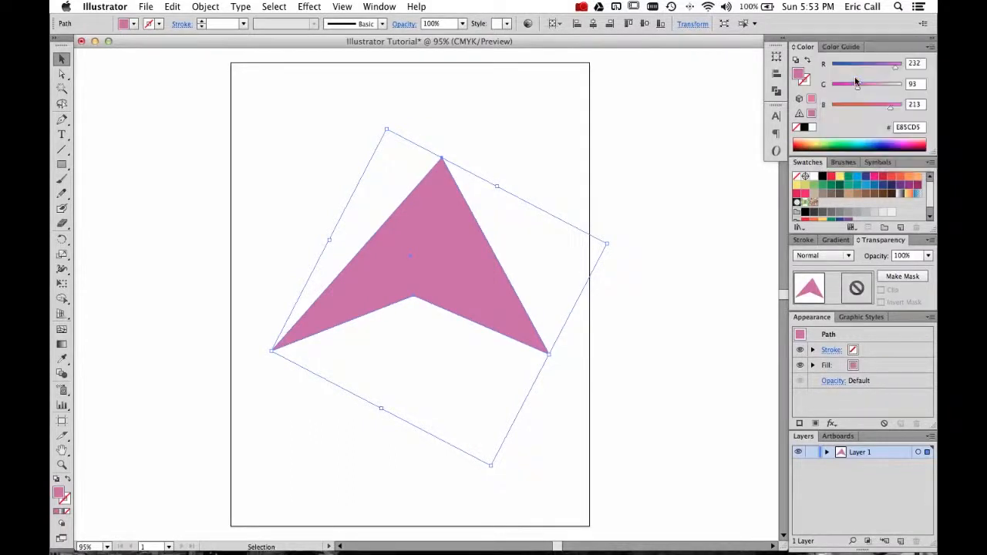
pyautogui.click(695, 190)
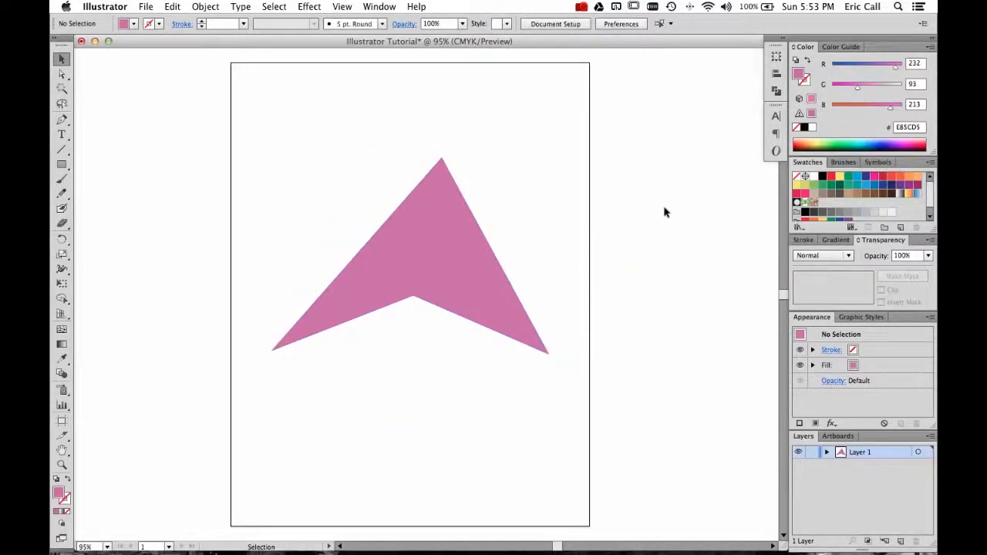
pyautogui.click(488, 250)
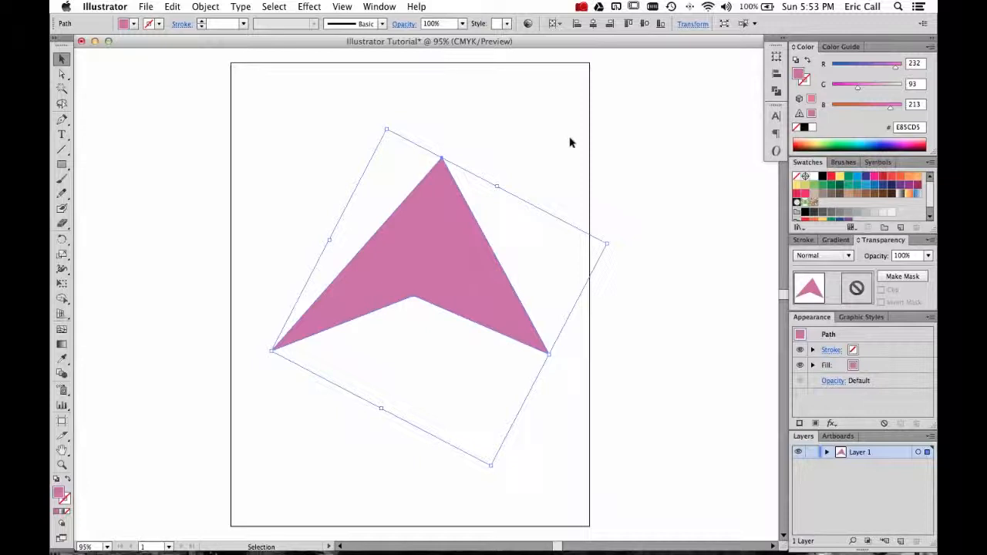
pyautogui.click(570, 142)
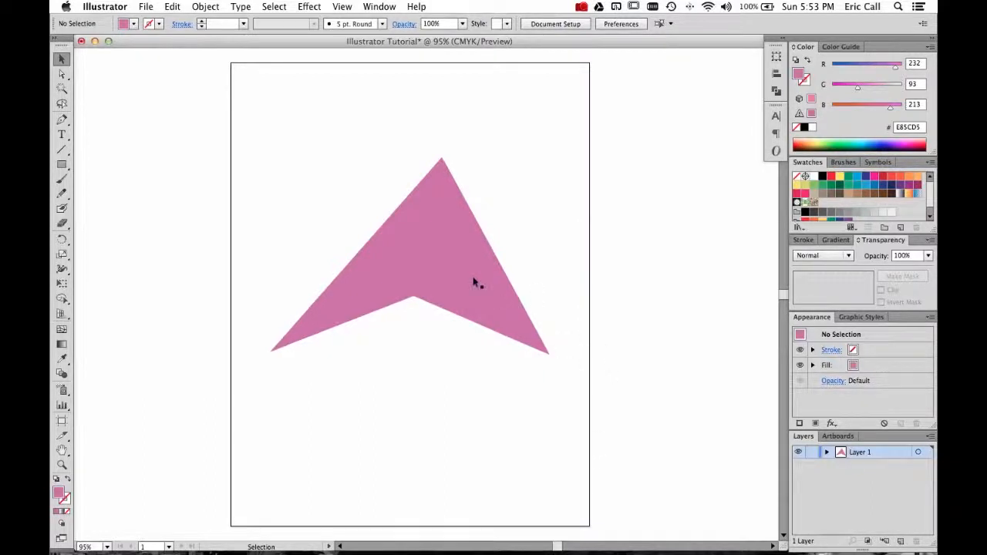
pyautogui.moveTo(468, 282); pyautogui.dragTo(456, 266)
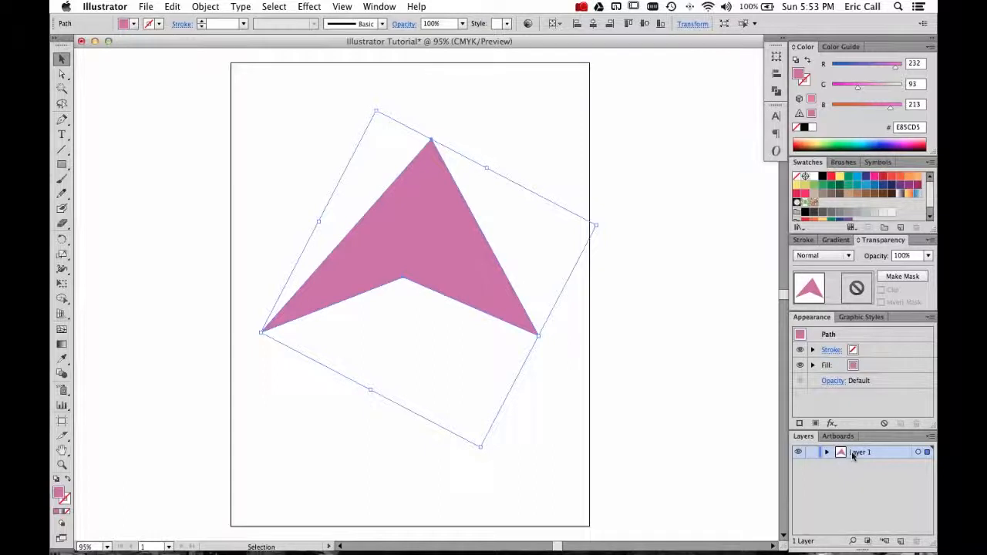
pyautogui.click(481, 139)
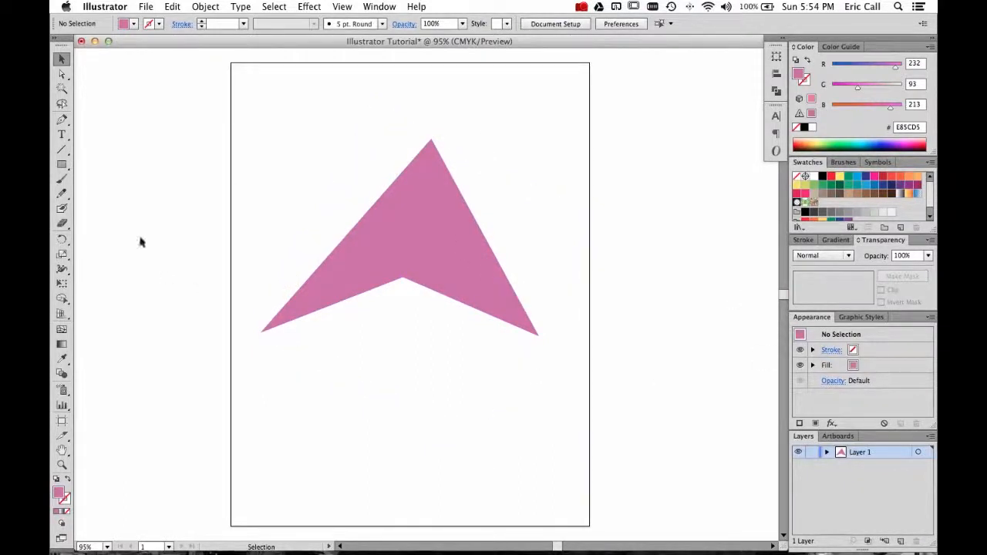
# Create a new layer and make Layer 2 the active layer.
pyautogui.click(902, 545)
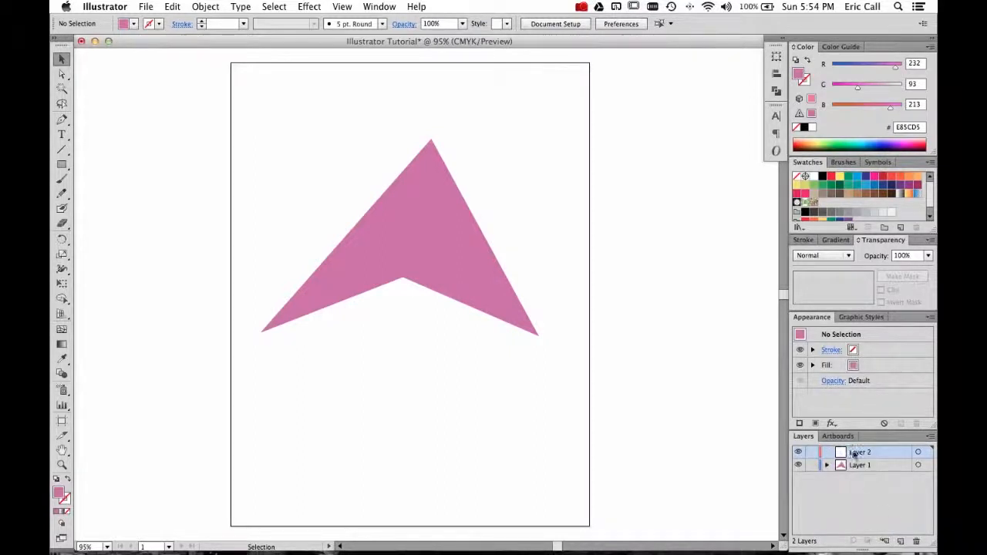
pyautogui.moveTo(857, 467)
pyautogui.mouseDown()
pyautogui.moveTo(857, 449)
pyautogui.moveTo(864, 469)
pyautogui.mouseUp()
pyautogui.click(860, 453)
# Draw a rectangle on Layer 2 over the arrowhead's upper left and fill it with the CMYK Green swatch.
pyautogui.click(61, 164)
pyautogui.moveTo(318, 178); pyautogui.dragTo(392, 245)
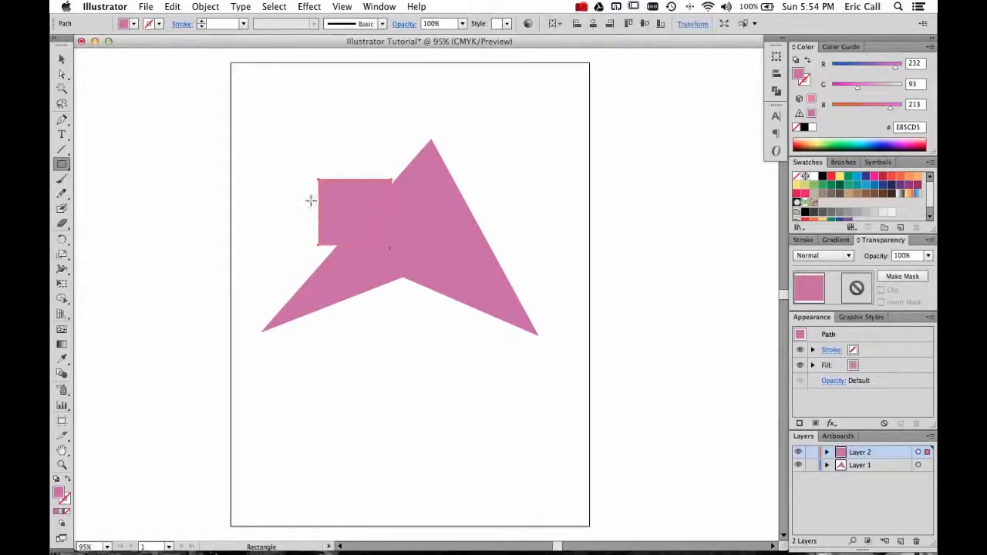
pyautogui.click(132, 24)
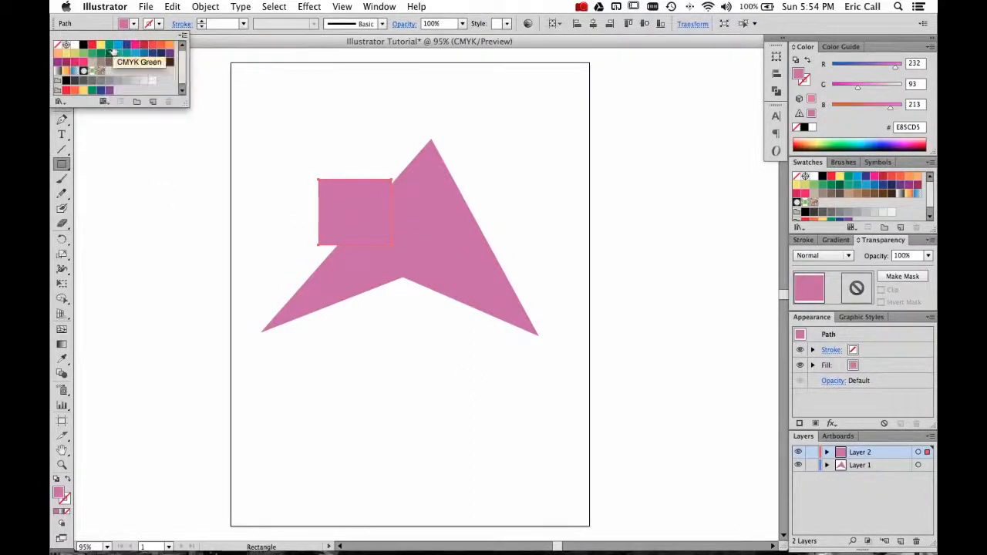
pyautogui.click(110, 50)
# Create a second rectangle 1.7251 in by 1.5497 in through the Rectangle dialog and move it onto the arrowhead's right wing.
pyautogui.click(298, 110)
pyautogui.click(286, 120)
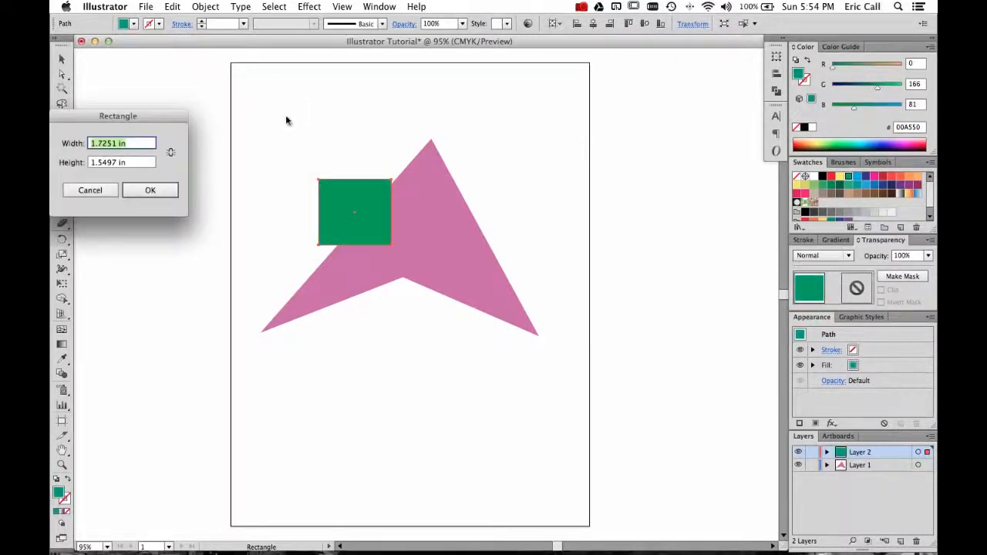
pyautogui.click(137, 193)
pyautogui.press('v')
pyautogui.moveTo(313, 144); pyautogui.dragTo(514, 253)
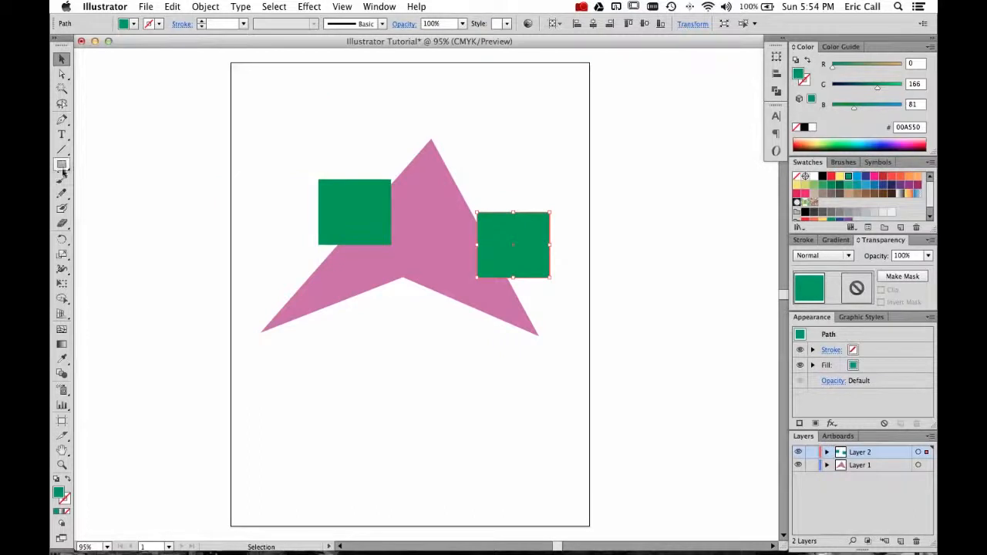
# Draw a green circle with the Ellipse tool over the arrowhead's lower middle.
pyautogui.moveTo(62, 163); pyautogui.dragTo(120, 194)
pyautogui.moveTo(377, 348); pyautogui.dragTo(442, 269)
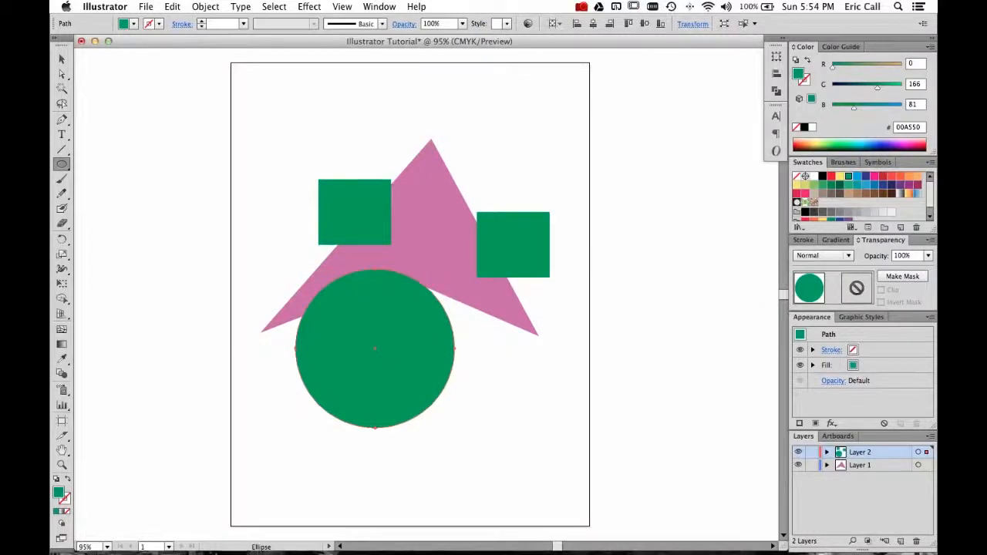
# Drag the right square's top-right corner point inward with Direct Selection to make a notched shape.
pyautogui.press('v')
pyautogui.press('super+shift+a')
pyautogui.click(543, 239)
pyautogui.press('a')
pyautogui.moveTo(552, 218); pyautogui.dragTo(505, 262)
pyautogui.click(523, 190)
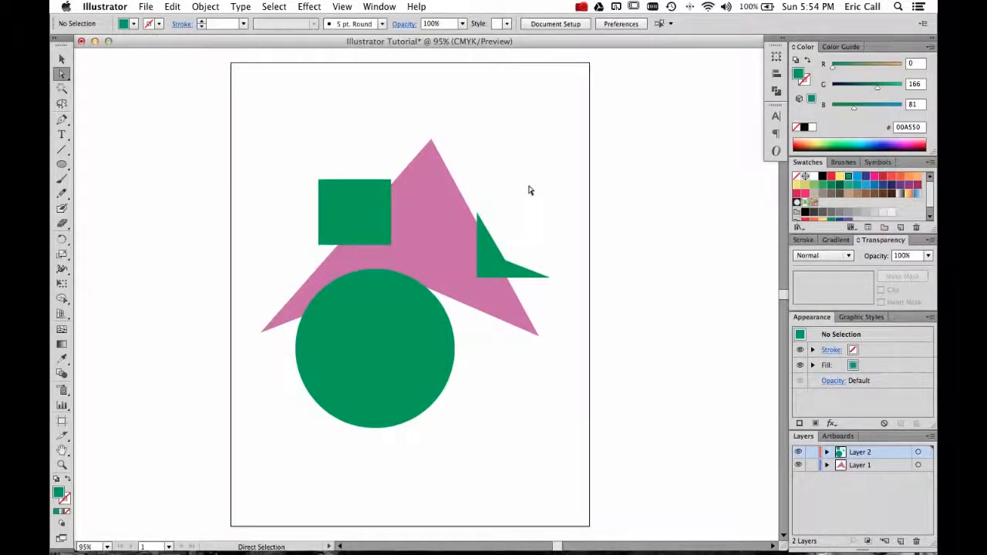
# Select the circle and change its fill to a blue swatch.
pyautogui.press('v')
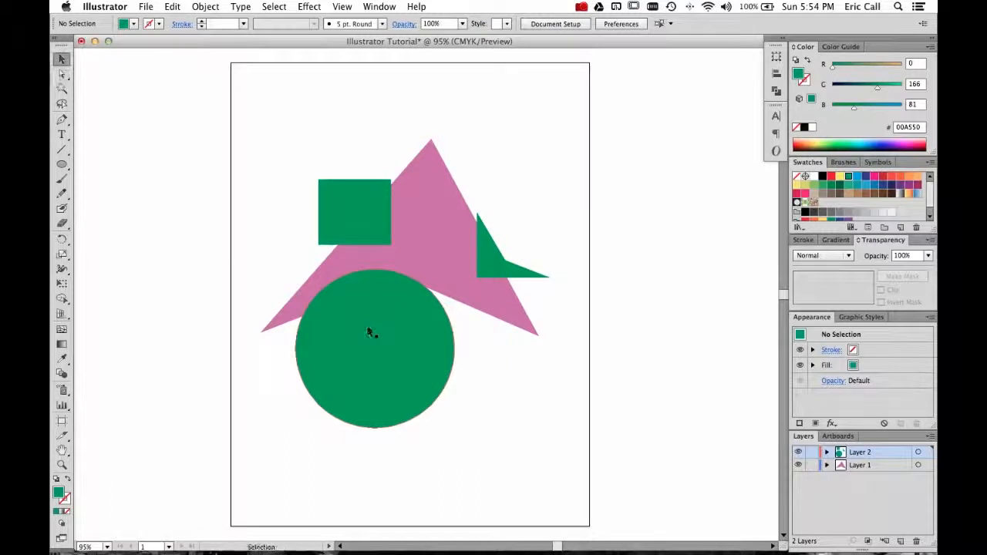
pyautogui.click(349, 308)
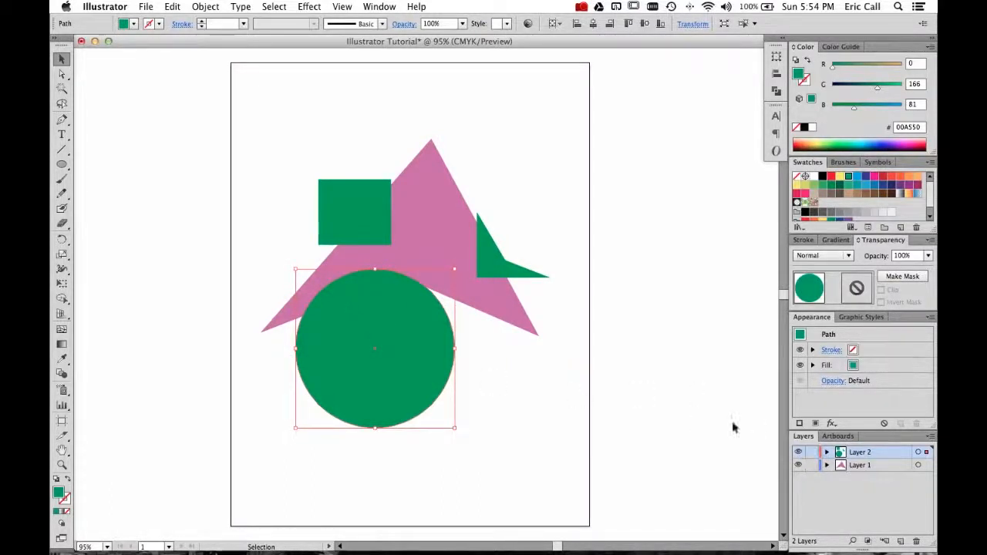
pyautogui.click(125, 24)
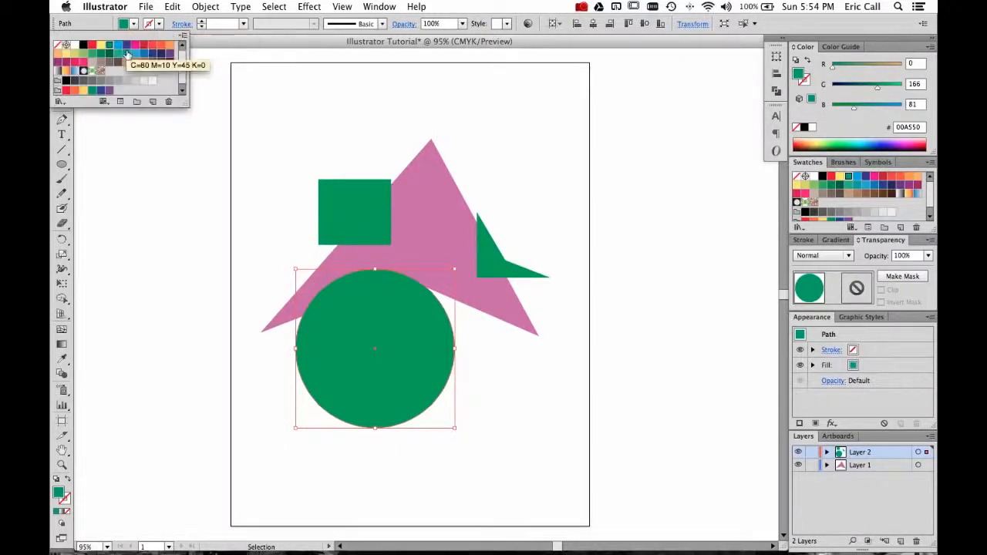
pyautogui.click(136, 53)
pyautogui.click(644, 161)
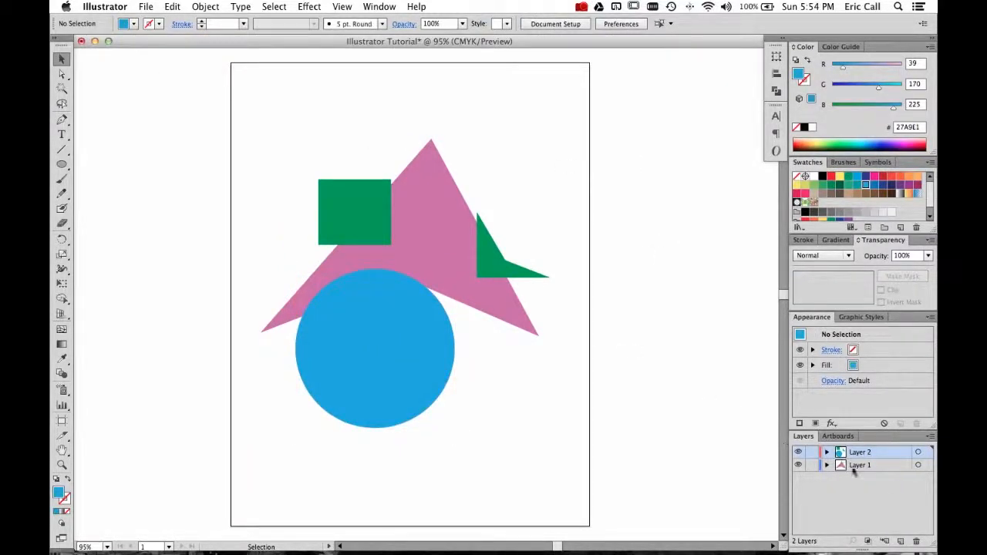
# Create a new layer and move the blue circle's path from Layer 2 into Layer 3.
pyautogui.click(900, 541)
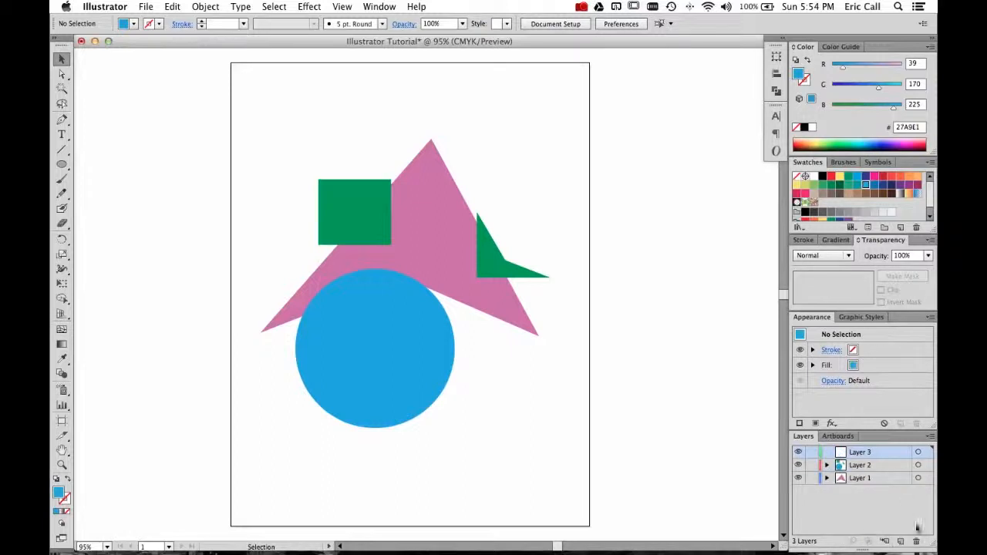
pyautogui.click(421, 363)
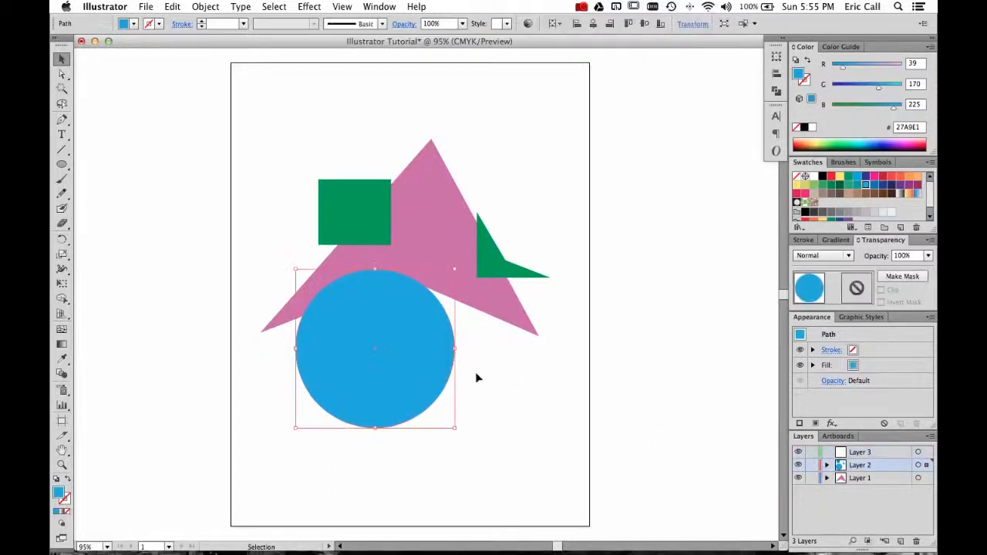
pyautogui.click(827, 466)
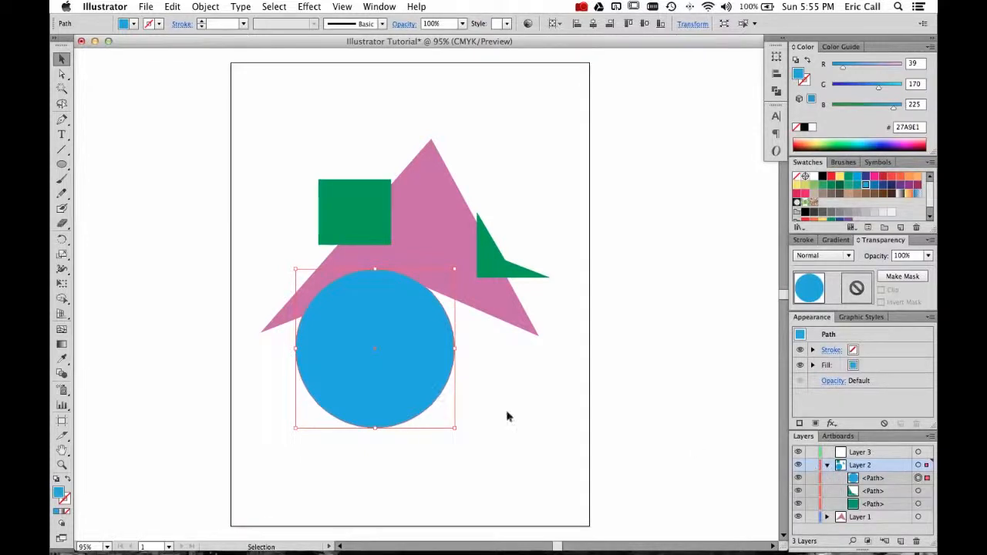
pyautogui.click(878, 480)
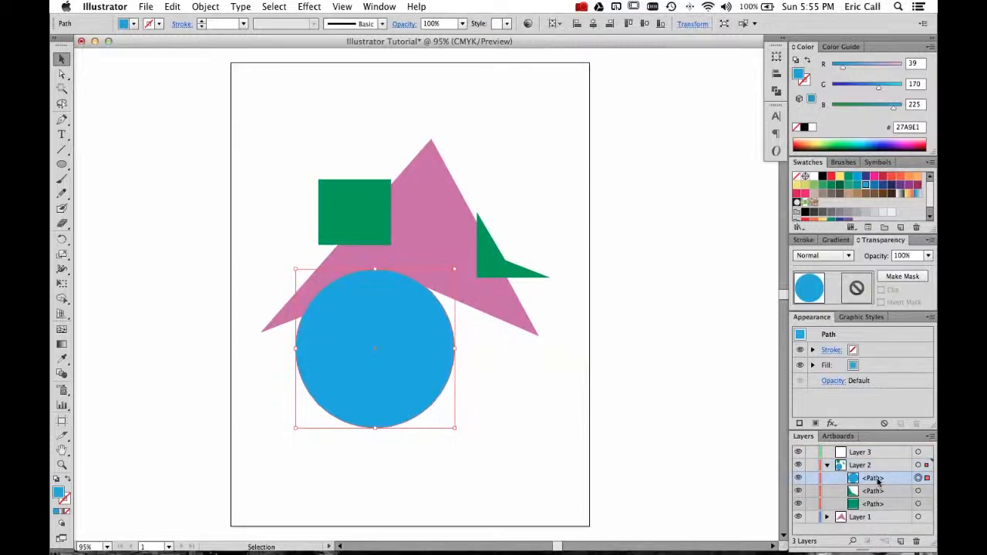
pyautogui.moveTo(873, 482); pyautogui.dragTo(862, 454)
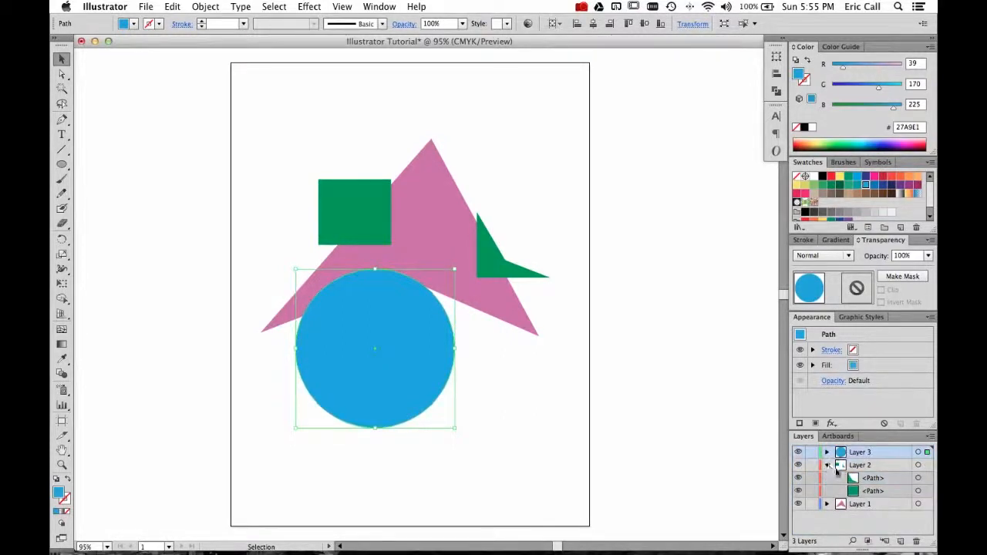
pyautogui.click(827, 466)
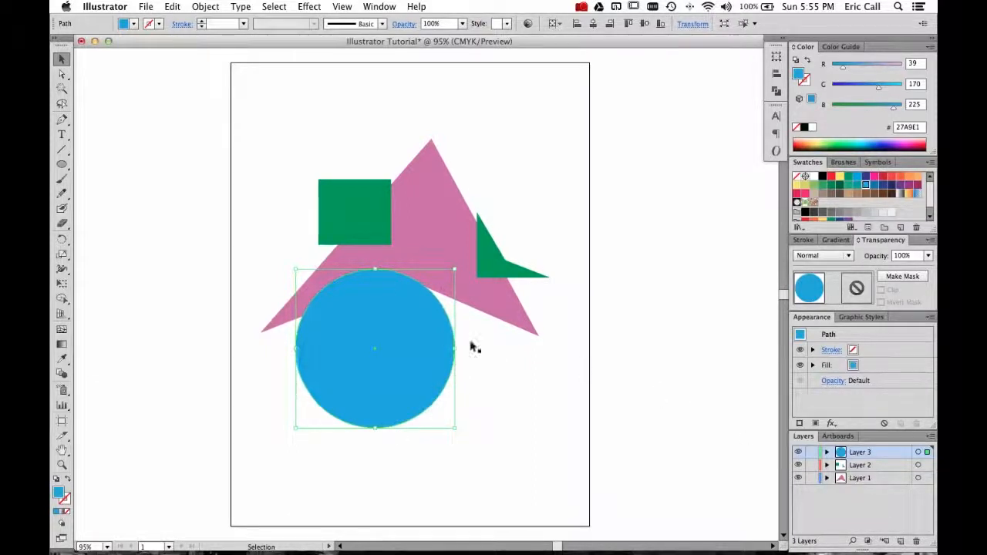
# Select the pink arrowhead on Layer 1 and nudge its bounding-box corner to slightly rotate it.
pyautogui.click(502, 346)
pyautogui.click(492, 264)
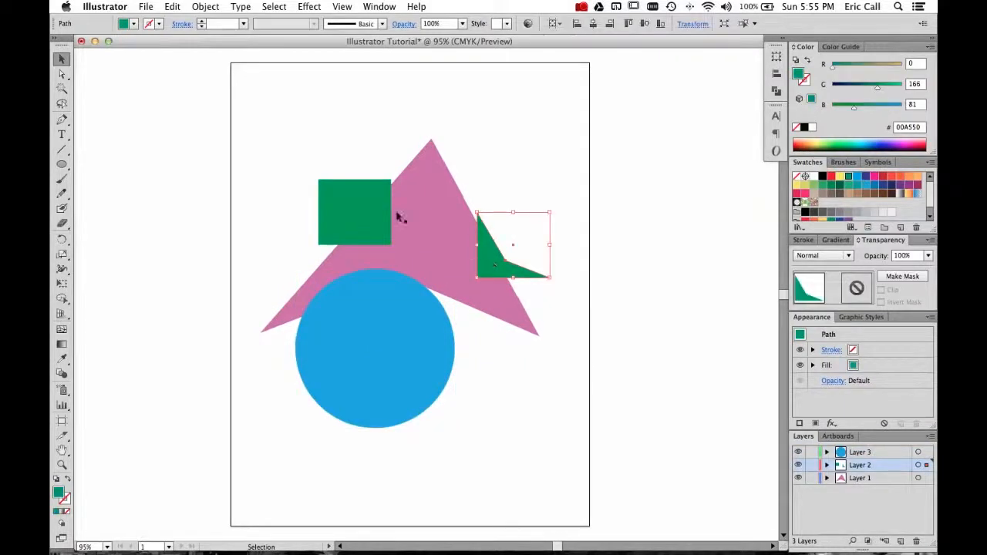
pyautogui.click(363, 202)
pyautogui.click(443, 183)
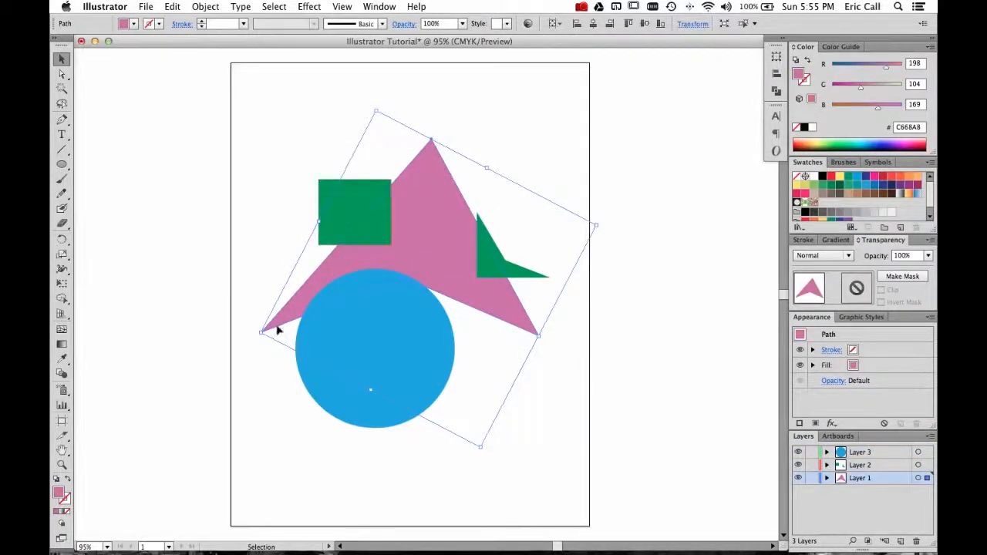
pyautogui.moveTo(481, 448)
pyautogui.mouseDown()
pyautogui.moveTo(476, 401)
pyautogui.moveTo(487, 453)
pyautogui.mouseUp()
pyautogui.click(537, 456)
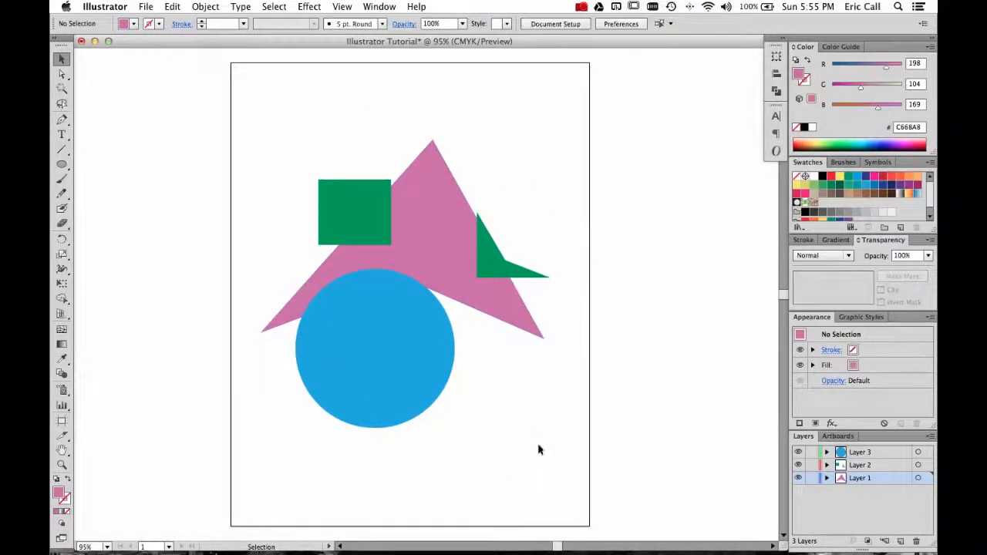
# Try setting the arrowhead's stroke to none, then undo it.
pyautogui.click(510, 325)
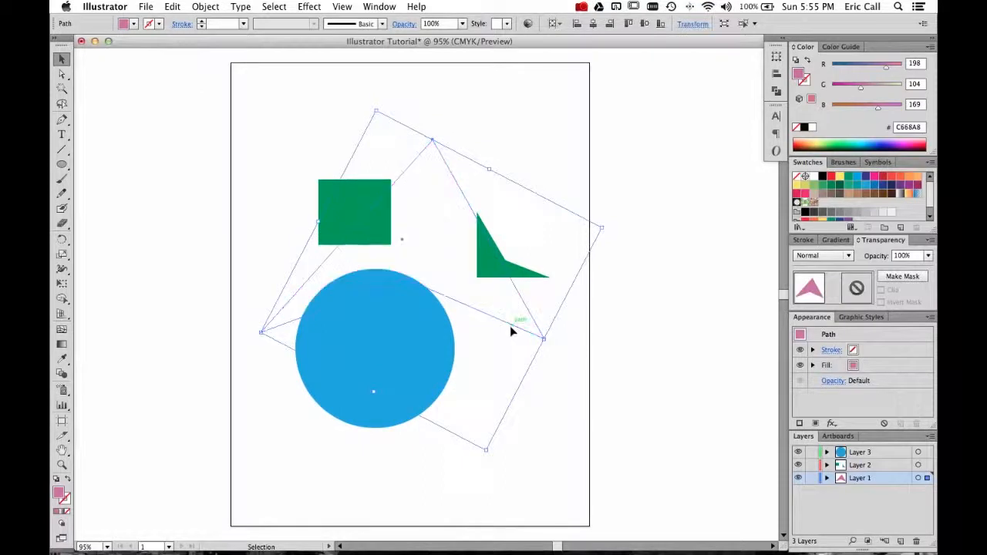
pyautogui.press('/')
pyautogui.press('a')
pyautogui.press('super+z')
pyautogui.press('v')
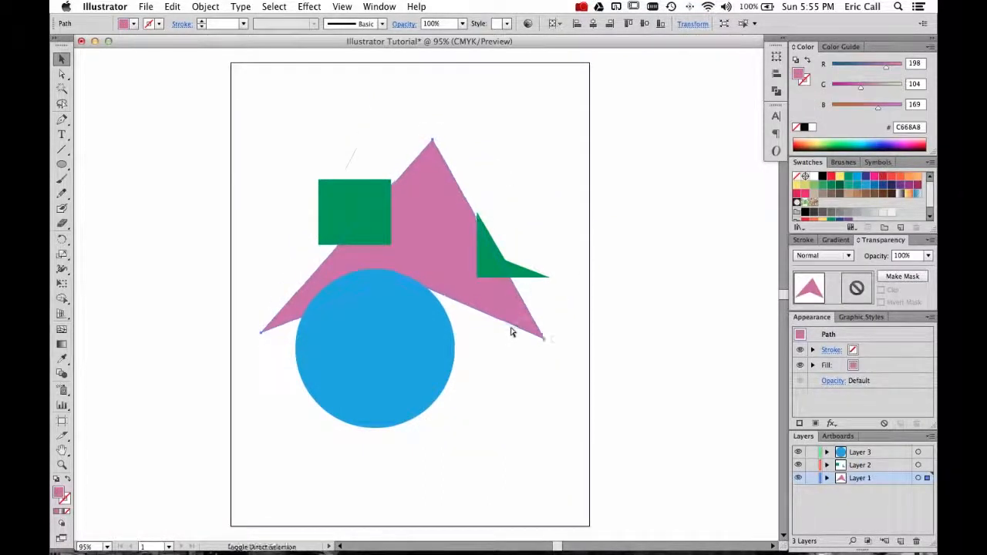
pyautogui.click(519, 364)
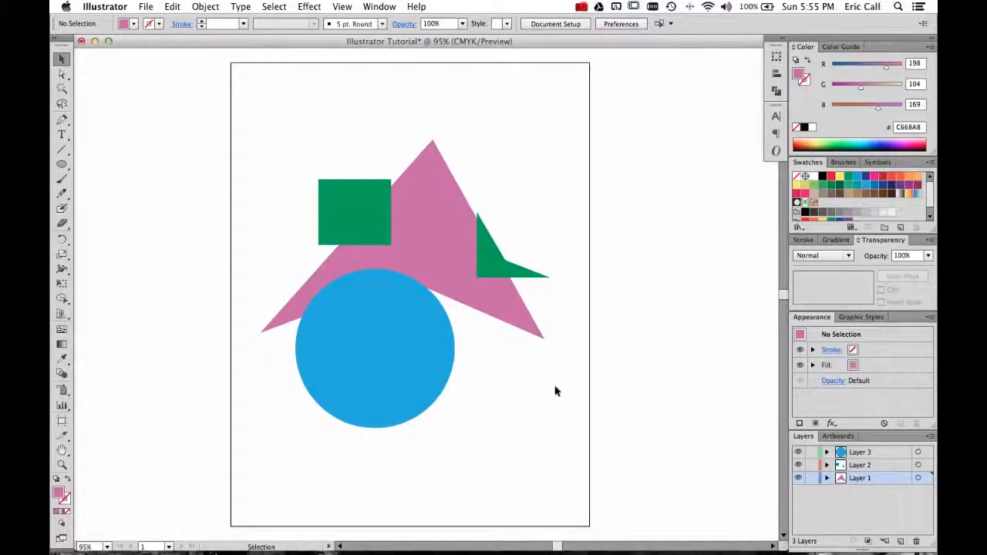
# Move the notched green shape slightly up and right, then undo the move.
pyautogui.moveTo(494, 274); pyautogui.dragTo(503, 269)
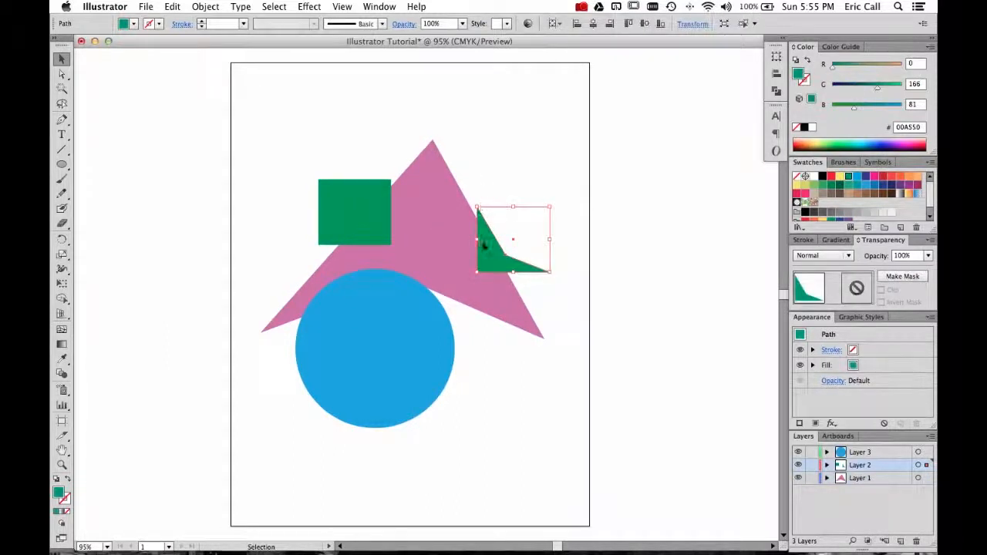
pyautogui.click(558, 128)
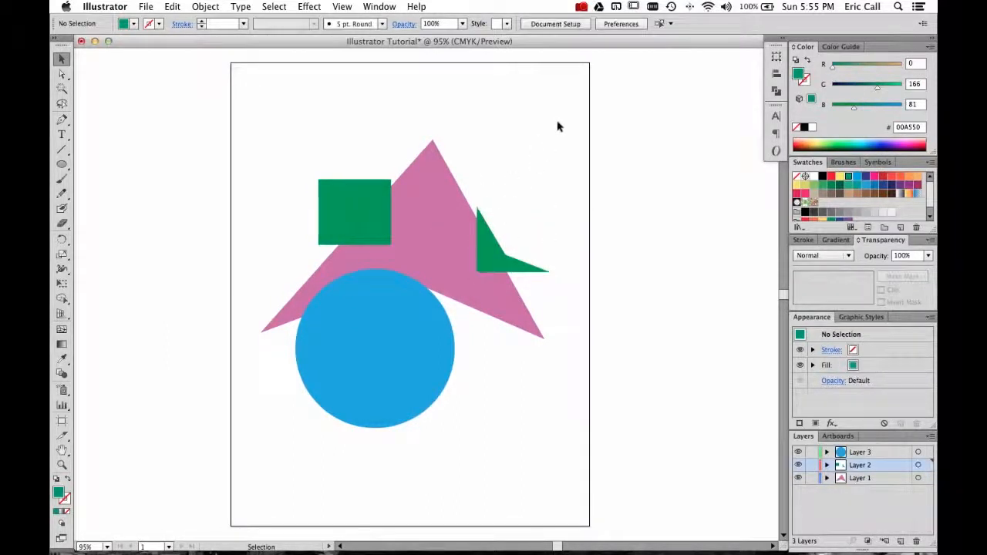
pyautogui.press('super+z')
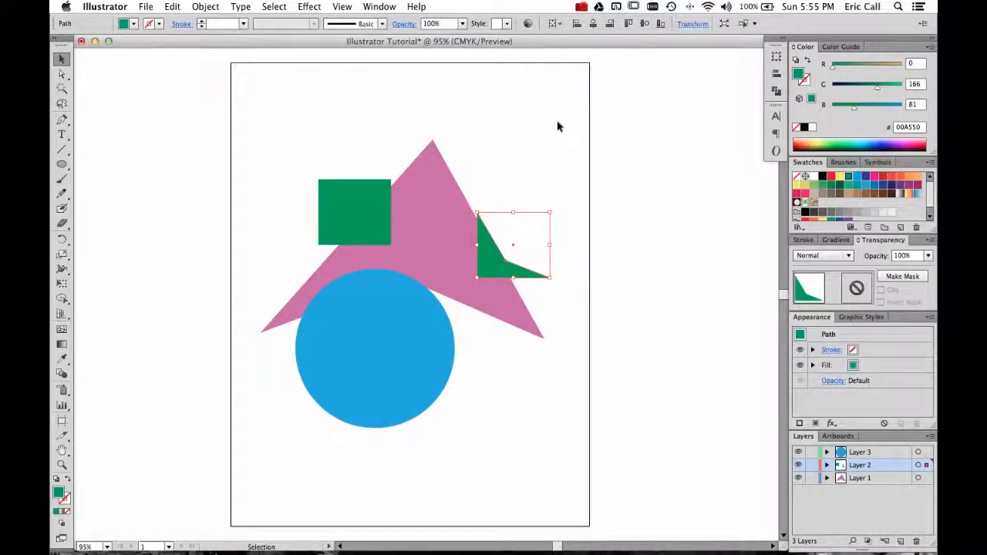
# Undo back through several recent changes, then redo them to restore the drawing.
pyautogui.press('super+z')
pyautogui.press('super+z')
pyautogui.press('super+z')
pyautogui.press('super+z')
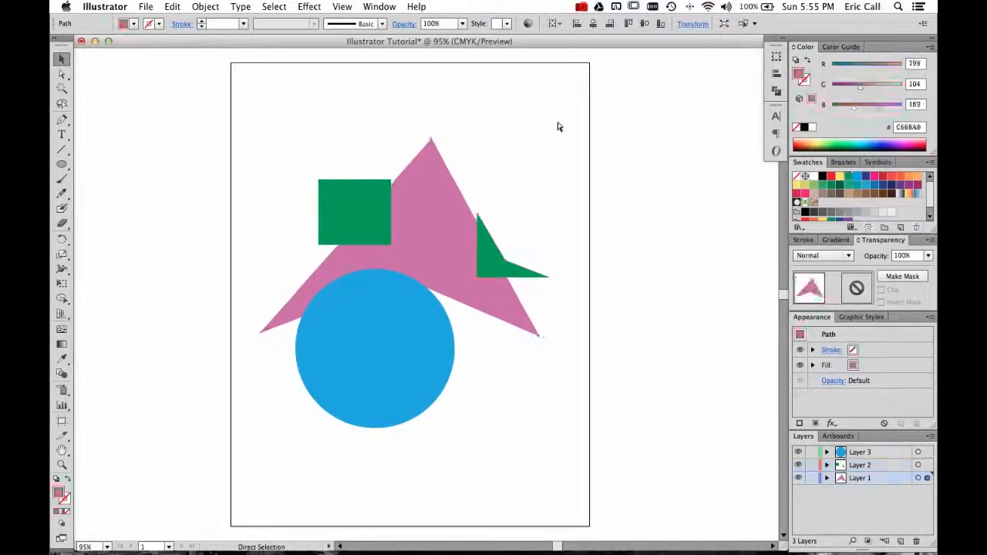
pyautogui.press('super+z')
pyautogui.press('super+z')
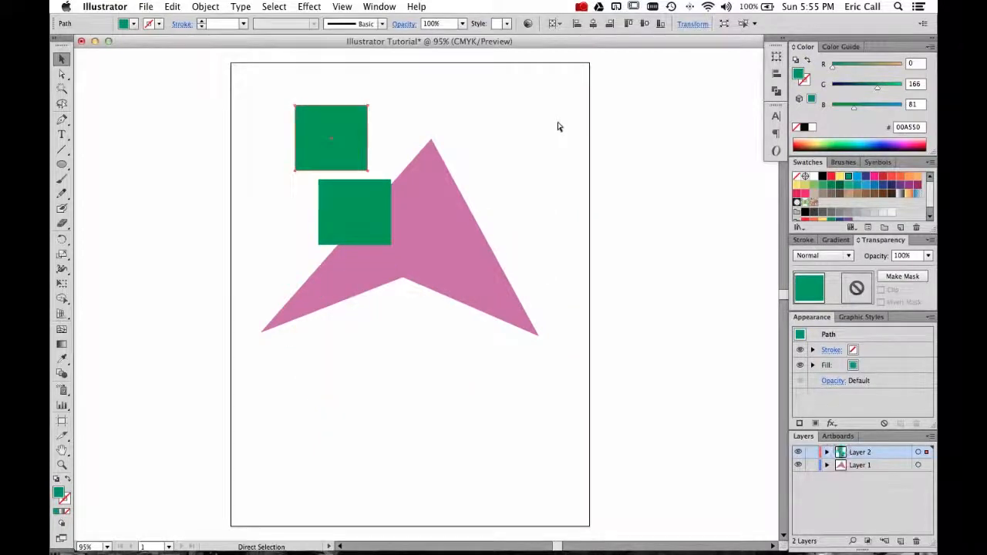
pyautogui.press('v')
pyautogui.press('super')
pyautogui.press('super+shift+z')
pyautogui.press('super+shift+z')
pyautogui.press('super+shift+z')
pyautogui.press('super+shift+z')
pyautogui.press('super+shift+z')
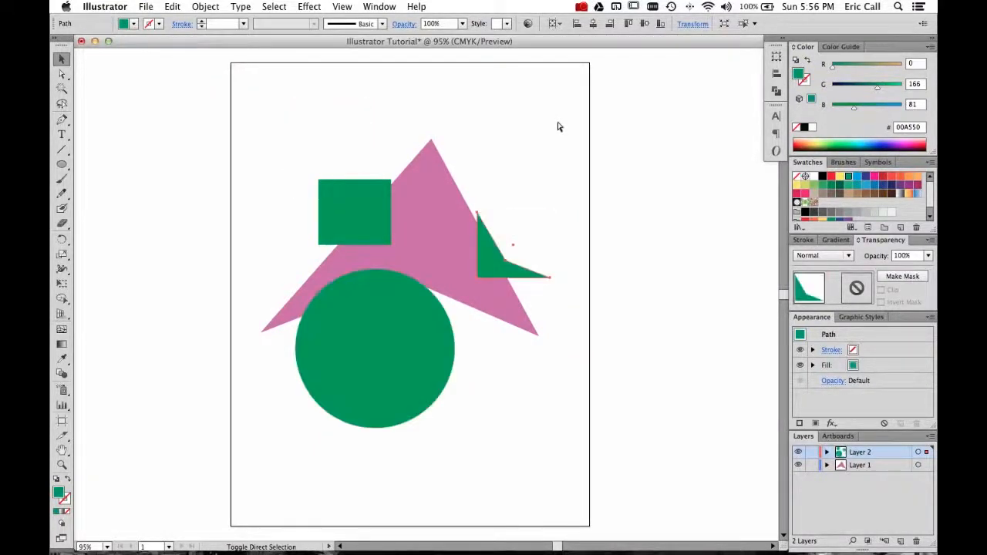
pyautogui.press('super+shift+z')
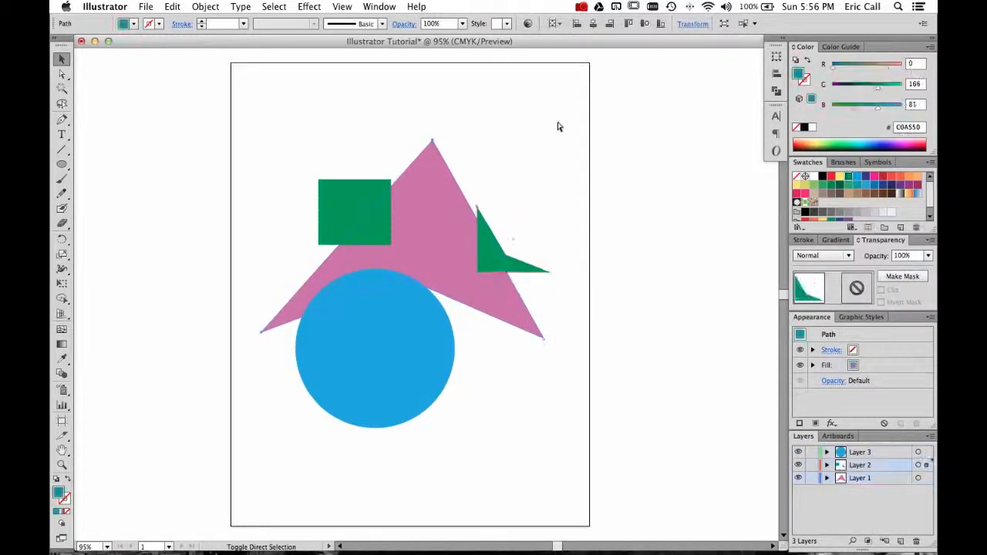
pyautogui.press('super')
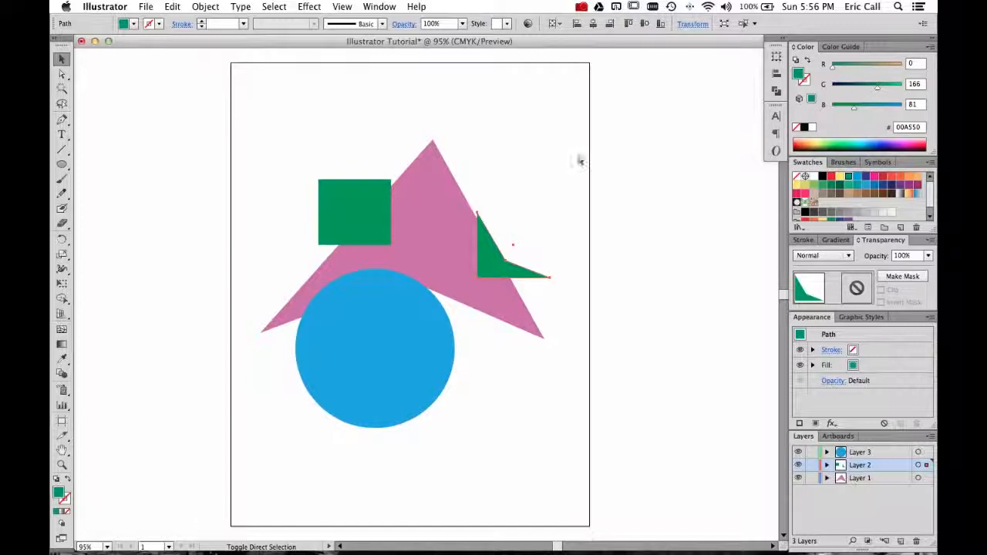
pyautogui.press('super+shift+z')
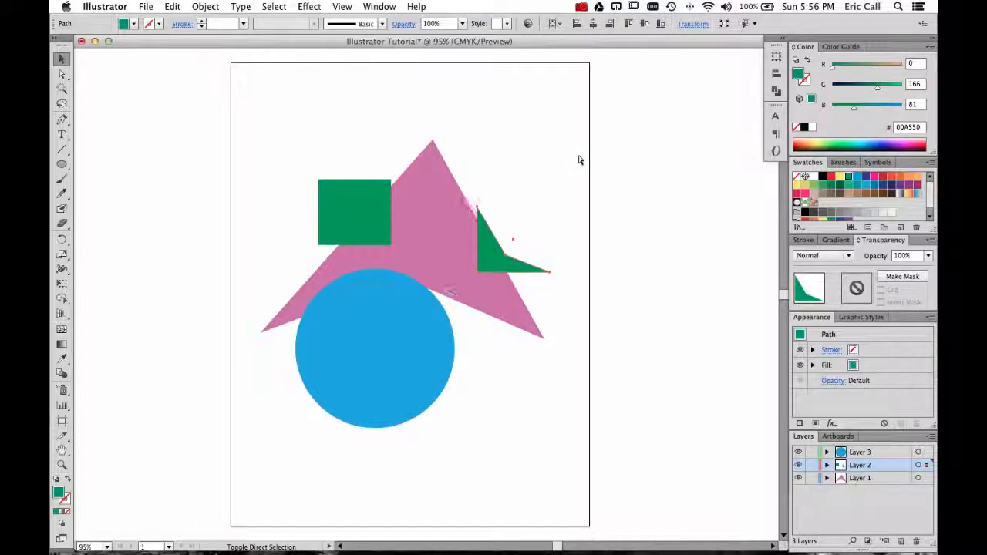
pyautogui.press('super+z')
pyautogui.press('super+shift+z')
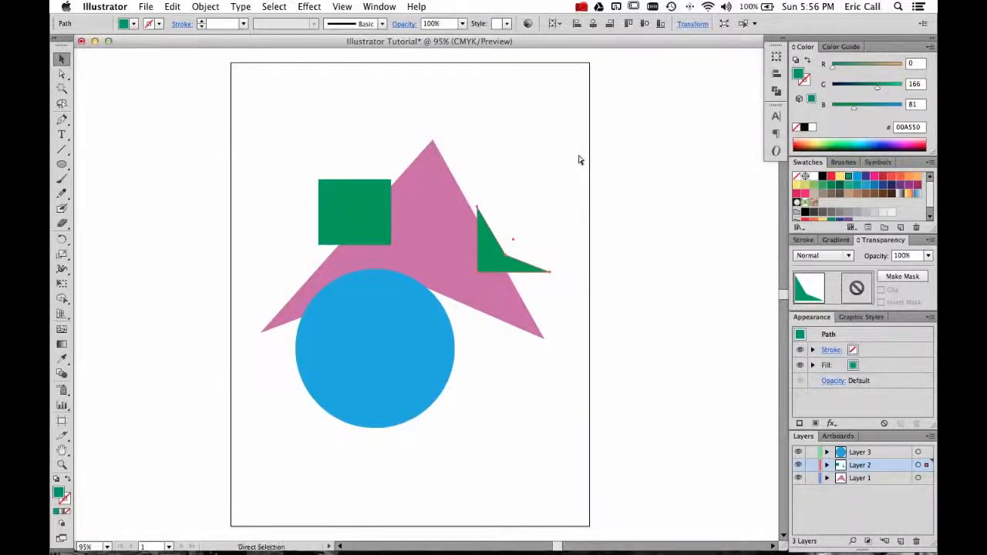
pyautogui.press('super+z')
pyautogui.click(528, 148)
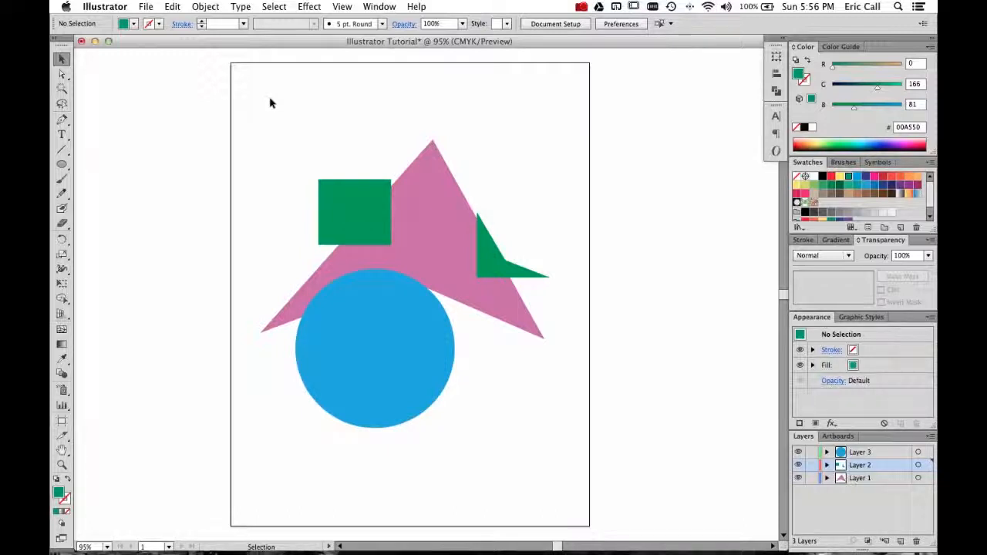
# Save the document under the new name Illustrator Tutorial 5.ai in the Illustrator tutorials folder.
pyautogui.click(145, 6)
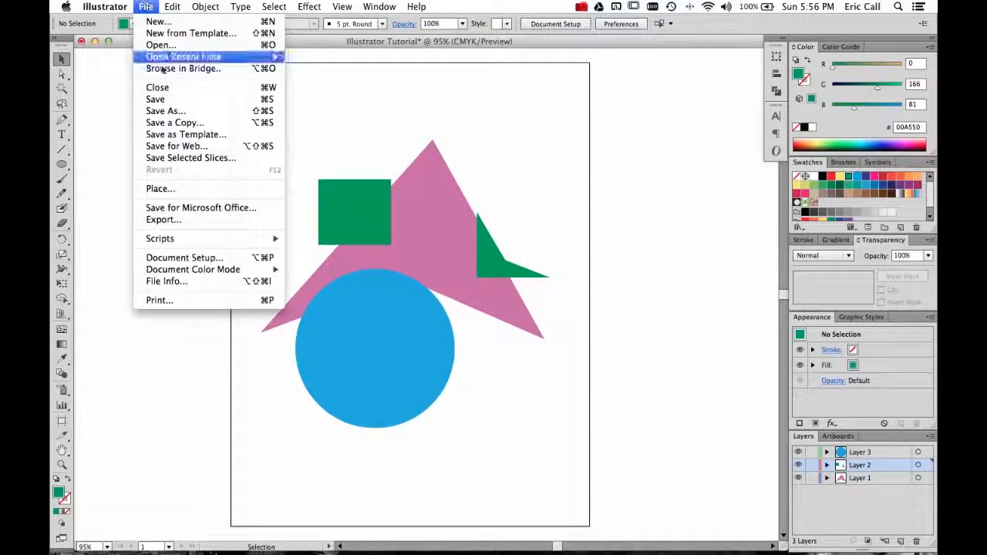
pyautogui.click(172, 100)
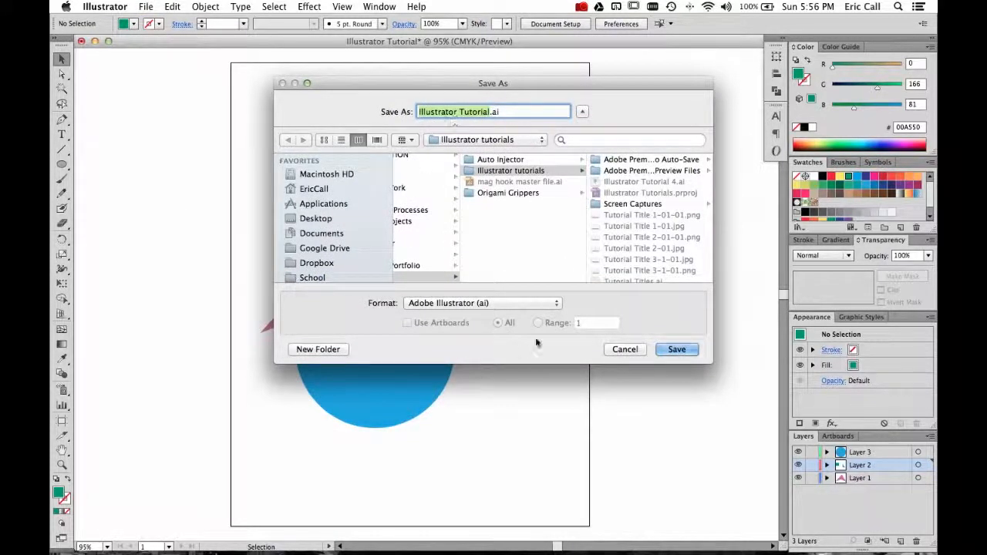
pyautogui.click(488, 110)
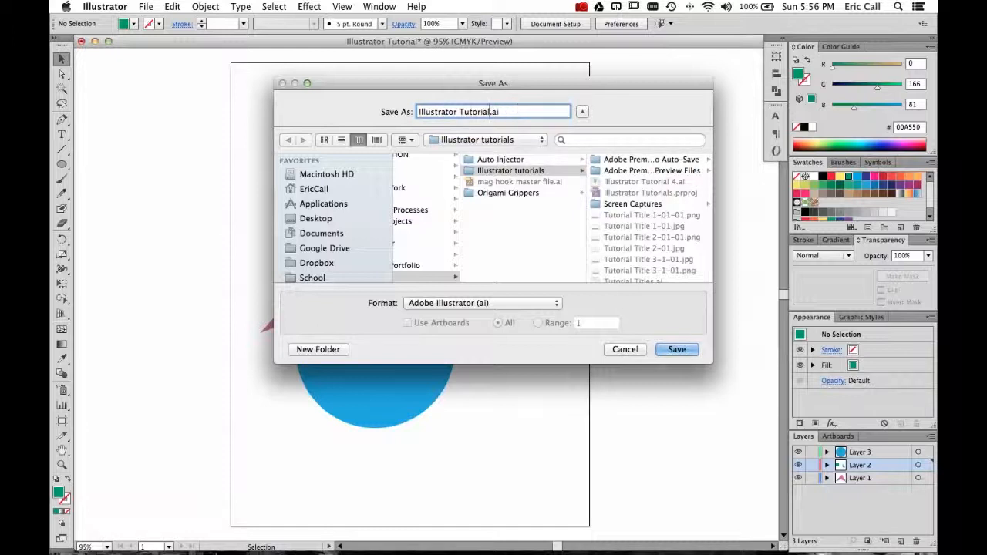
pyautogui.write('5')
pyautogui.click(665, 350)
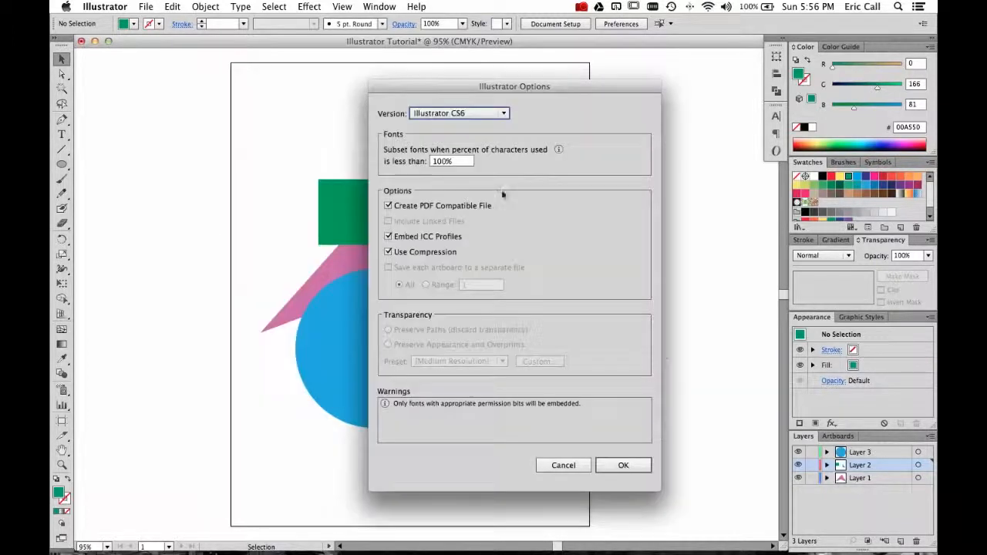
# Look through the version choices in the Illustrator save options, keep Illustrator CS6, and confirm the save.
pyautogui.click(483, 114)
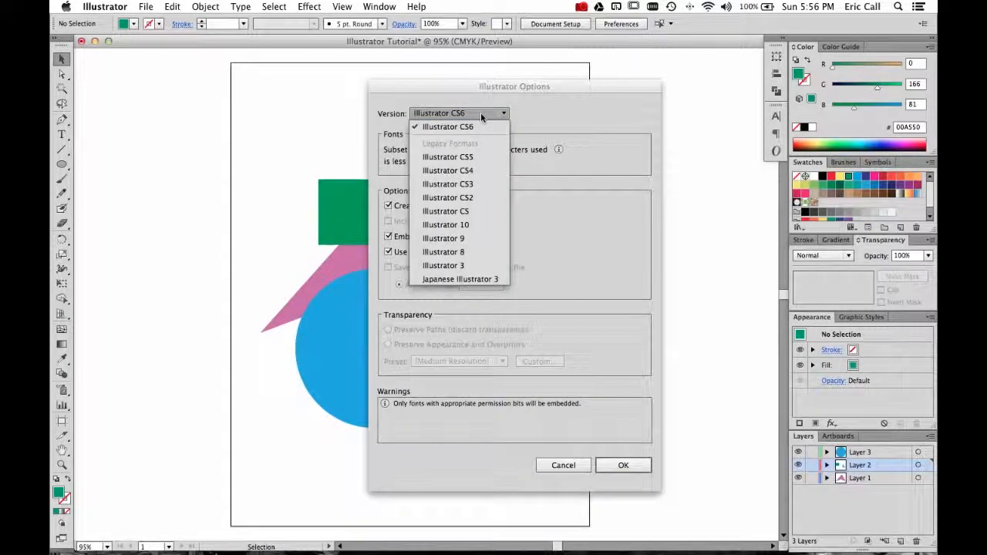
pyautogui.click(479, 127)
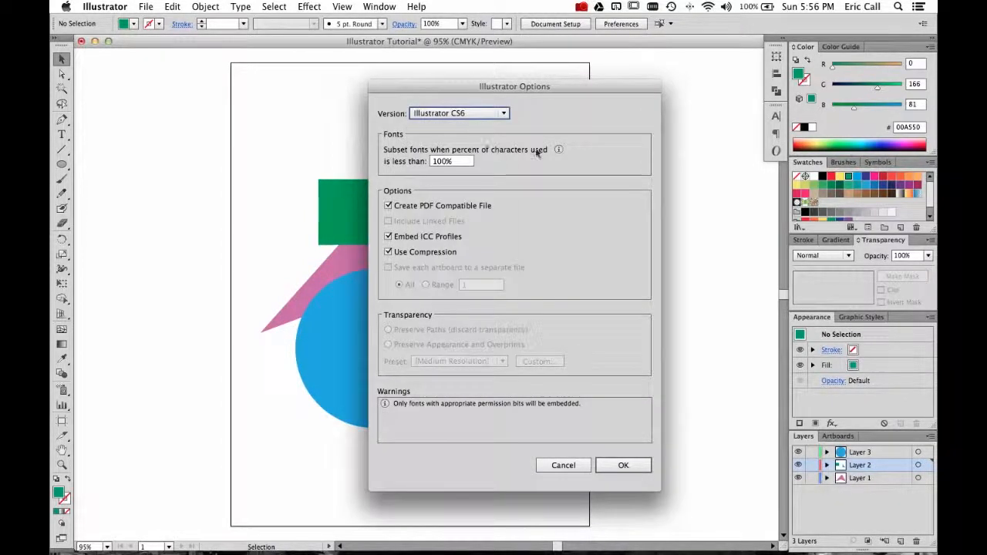
pyautogui.moveTo(554, 94); pyautogui.dragTo(492, 80)
pyautogui.click(441, 100)
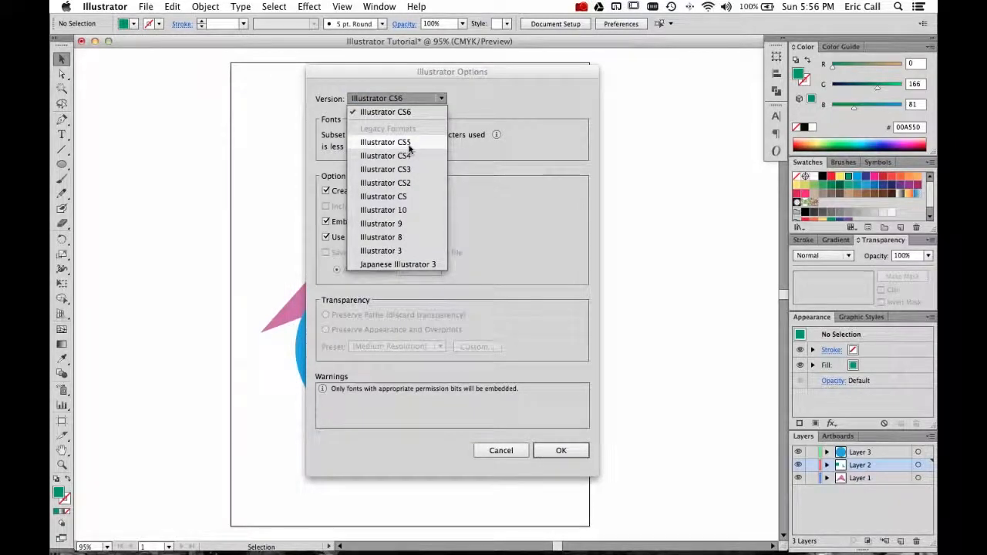
pyautogui.click(437, 110)
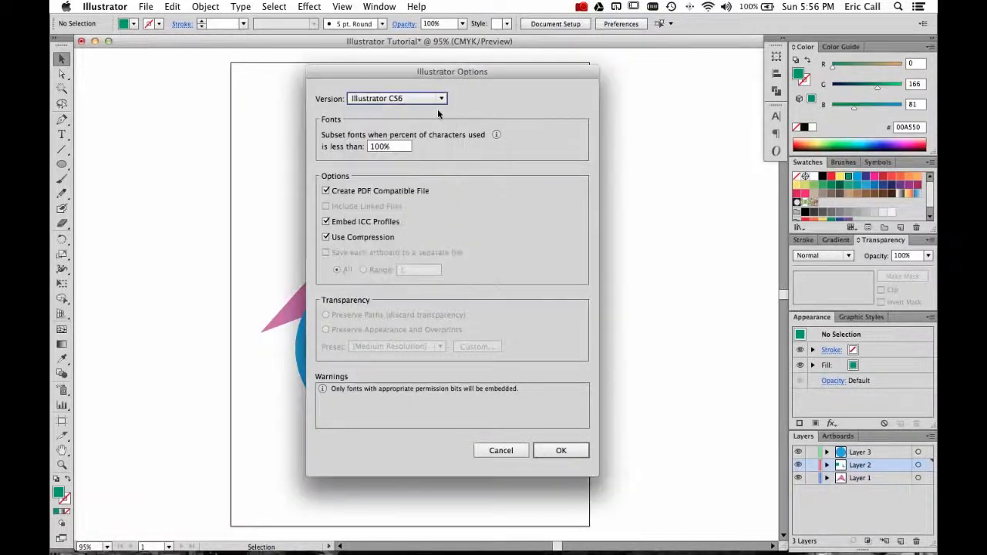
pyautogui.click(558, 453)
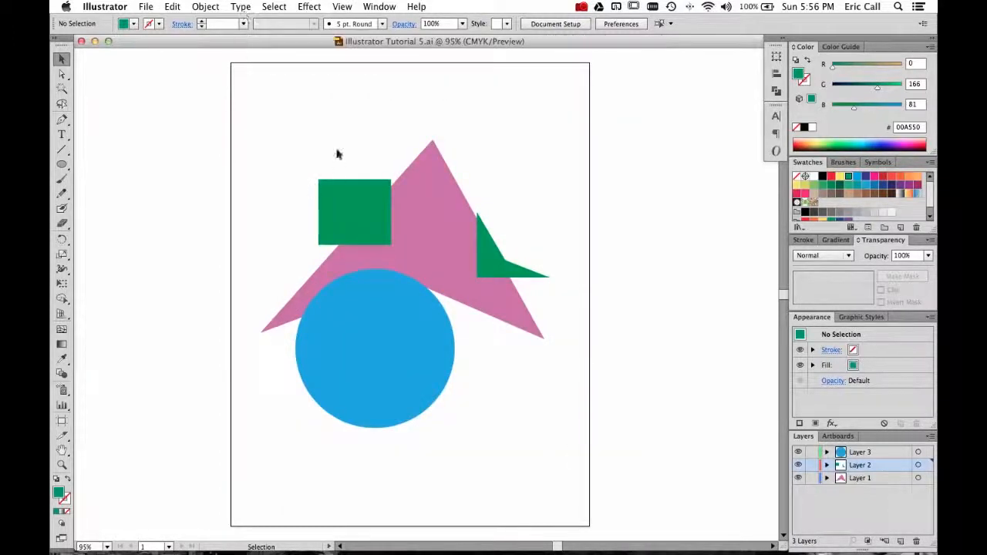